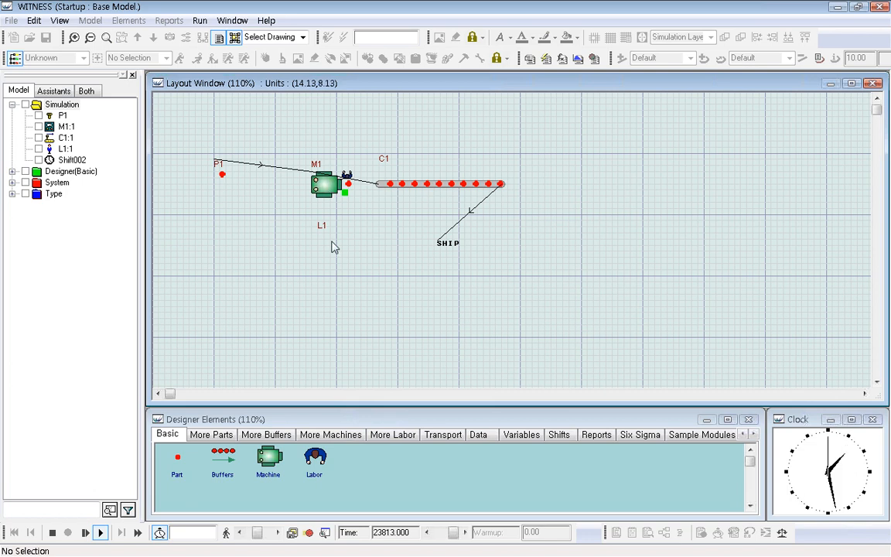
Step: Stop the running simulation and place a new basic Shift element in the empty layout area beyond conveyor C1
click(67, 532)
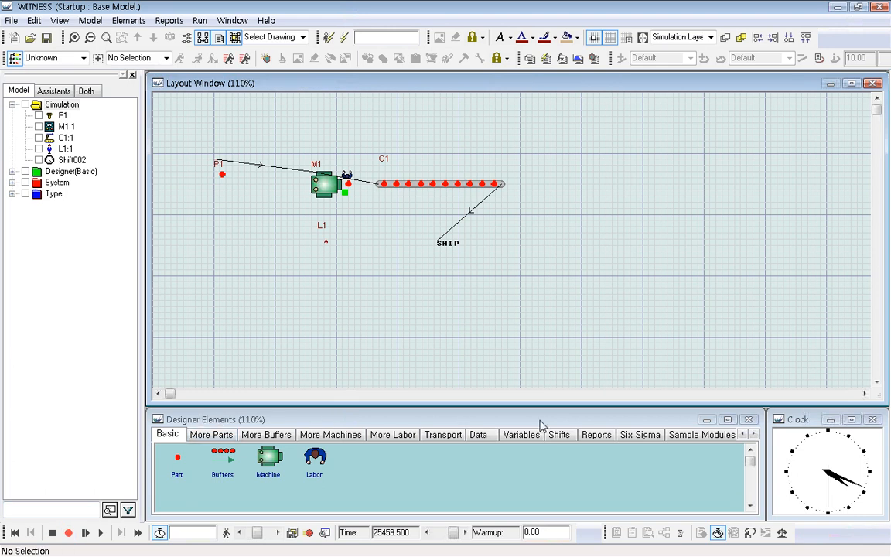
click(564, 437)
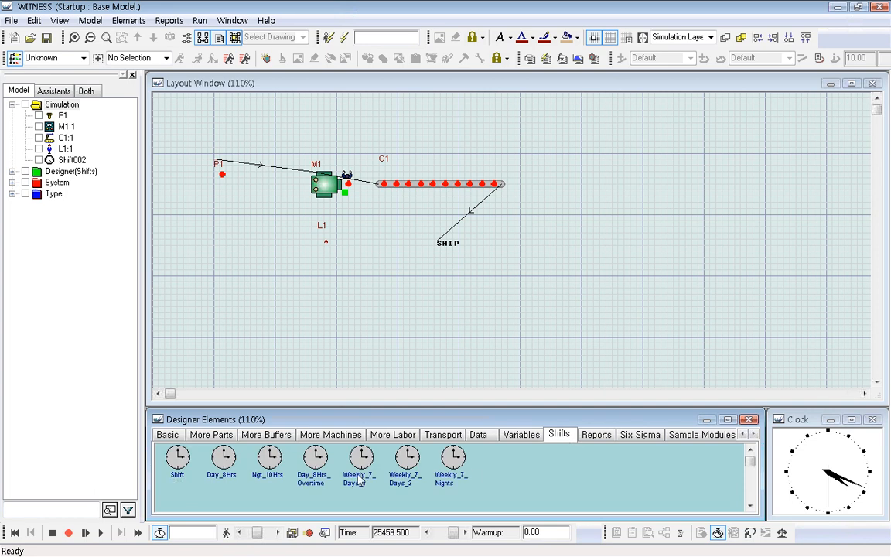
click(179, 462)
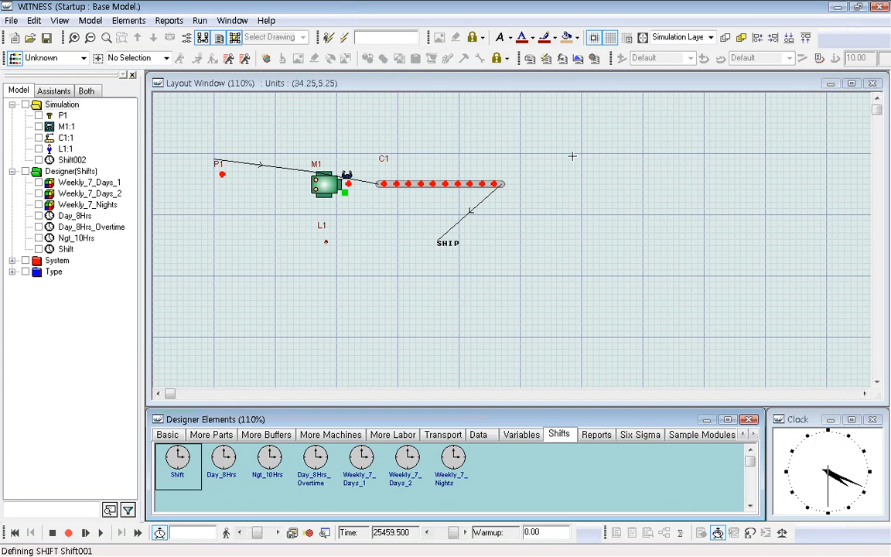
click(581, 154)
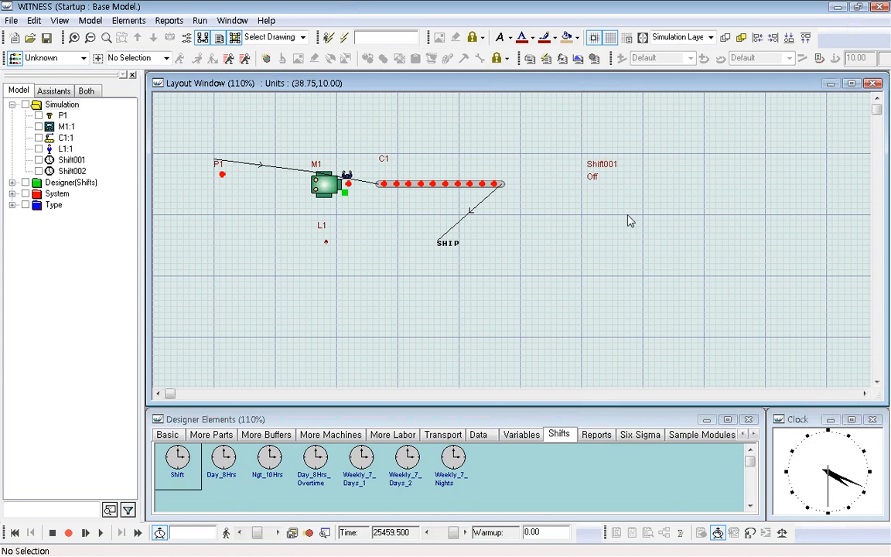
Step: Open the details of the new shift element and rename it Day_shift
click(604, 167)
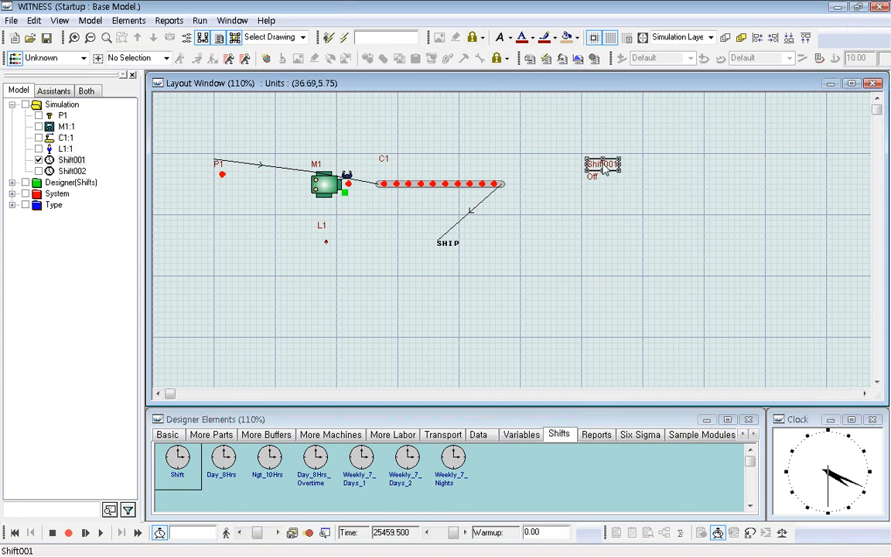
double_click(605, 167)
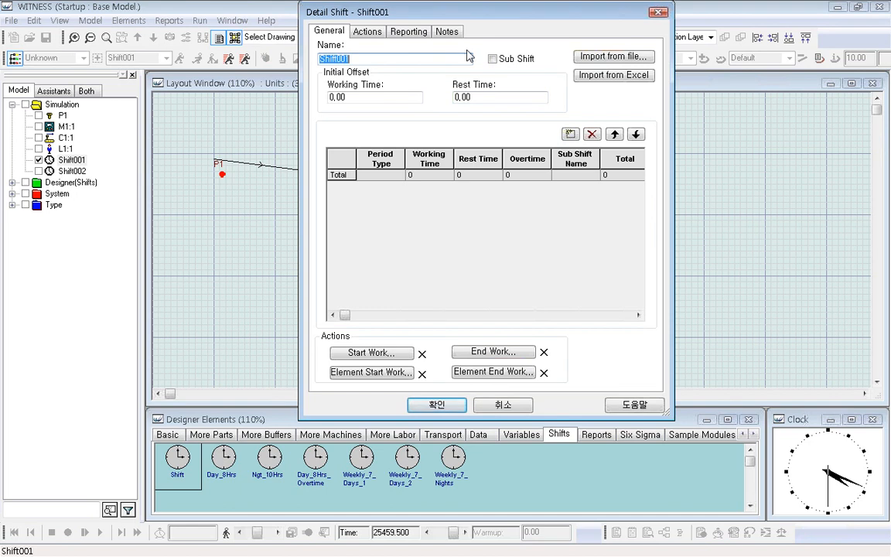
click(363, 61)
drag(364, 60, 272, 55)
text(Day_shift)
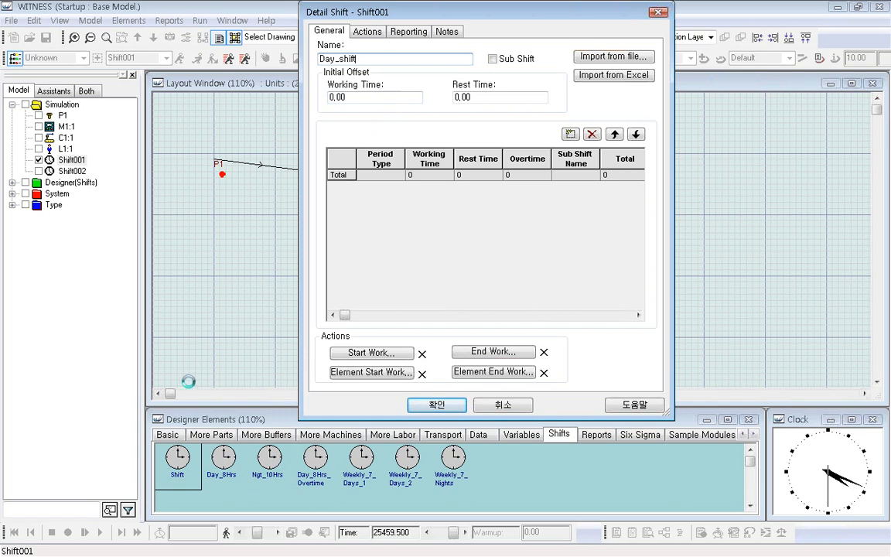
Step: Set the initial offset rest time of the shift to 540
click(472, 98)
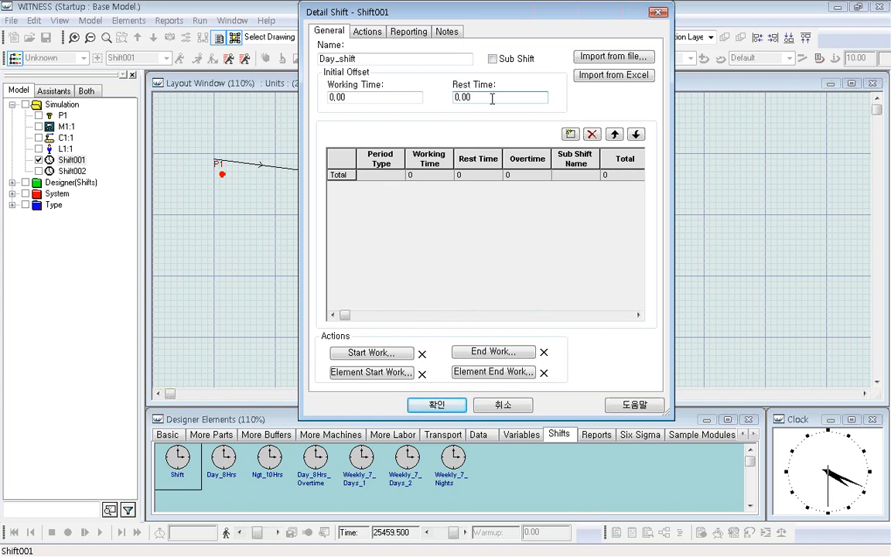
drag(469, 98, 449, 98)
text(540)
double_click(479, 97)
Step: Add a first entry of type Period to the shift with working time 240 and rest time 60
click(570, 136)
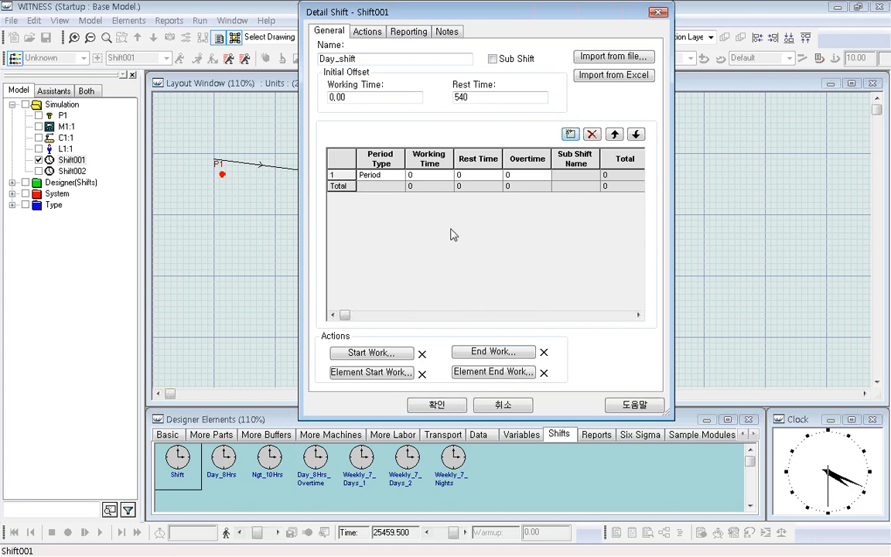
click(392, 178)
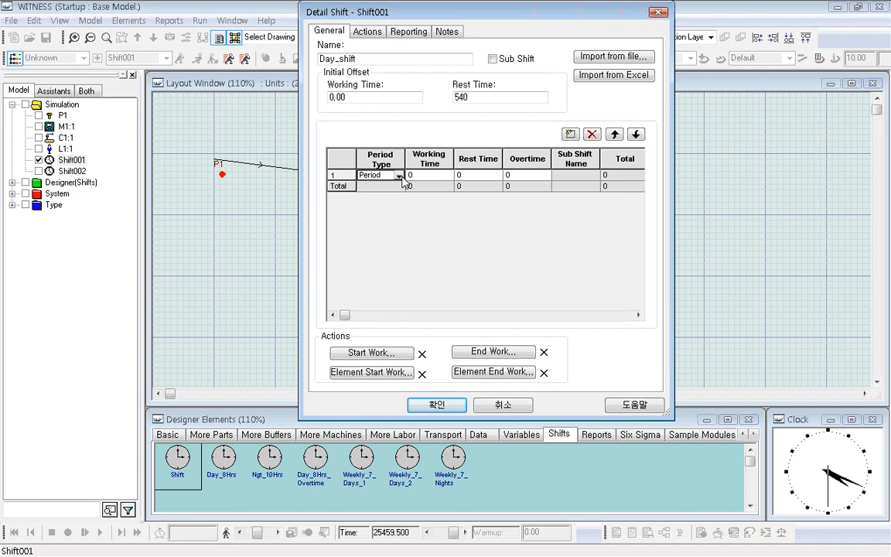
click(399, 177)
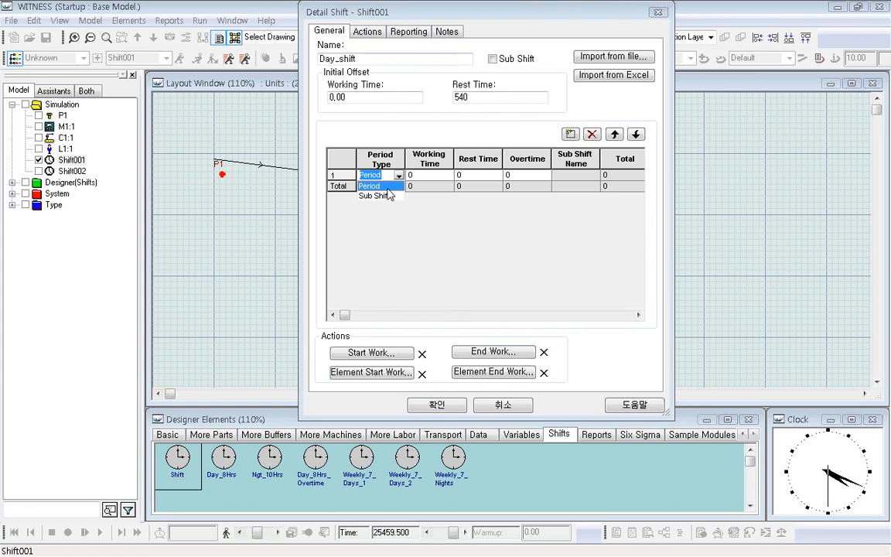
click(387, 189)
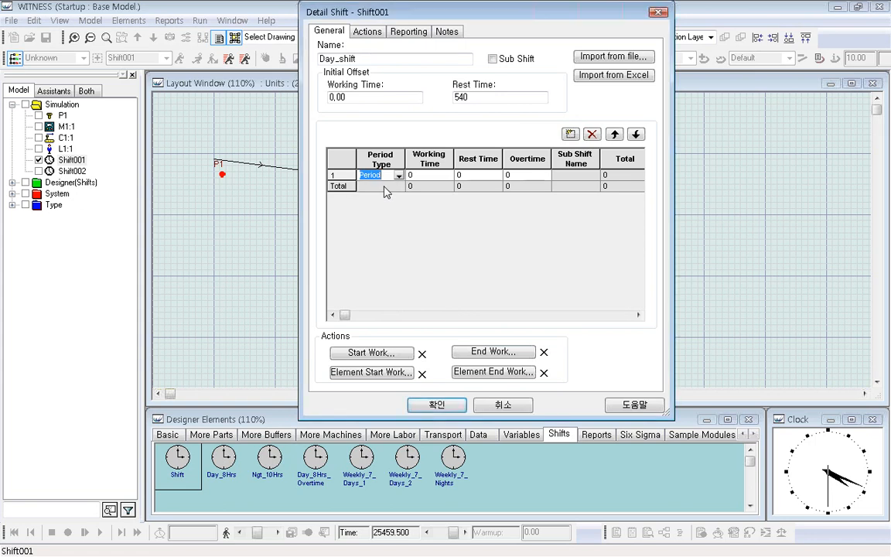
click(420, 176)
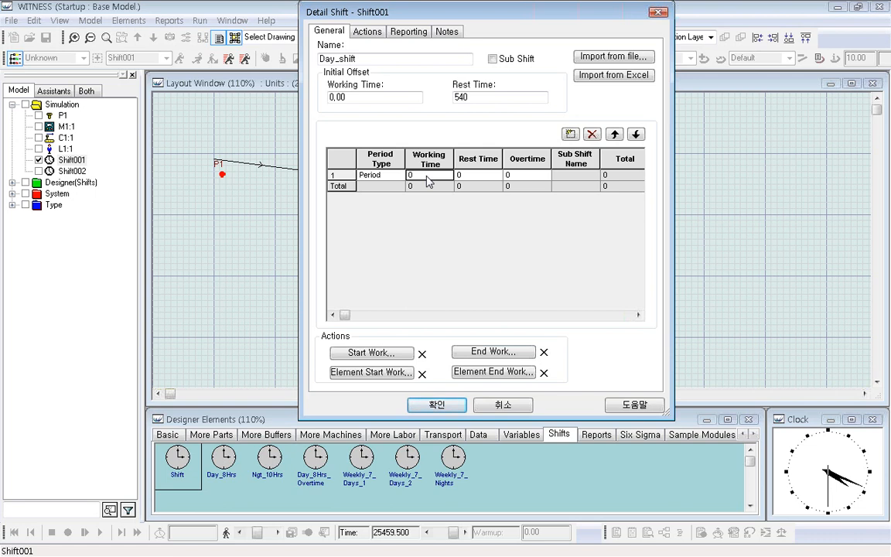
text(240)
click(458, 175)
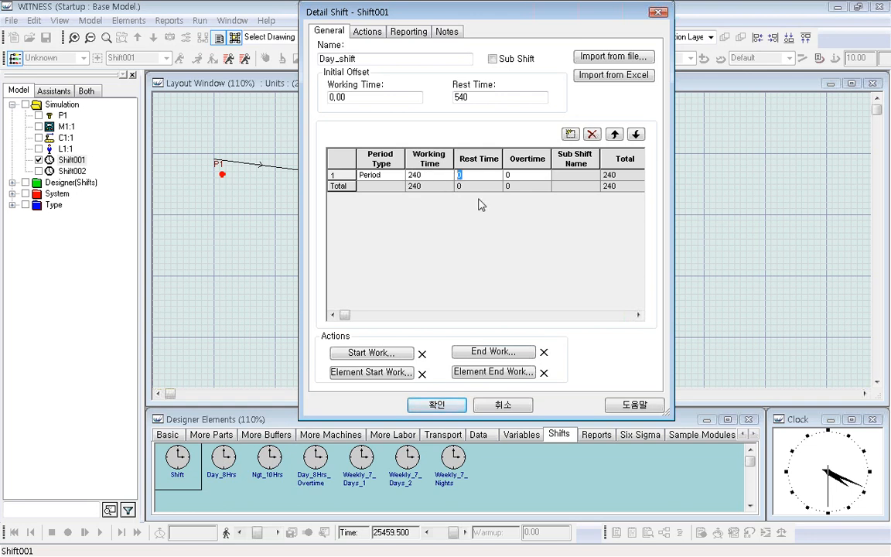
text(60)
Step: Add a second period to the shift with working time 240 and rest time 900
click(572, 136)
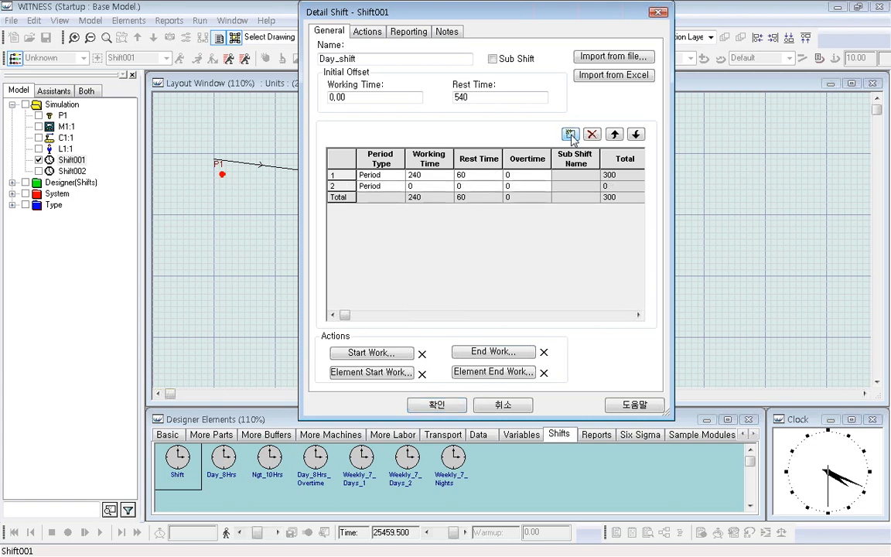
click(418, 186)
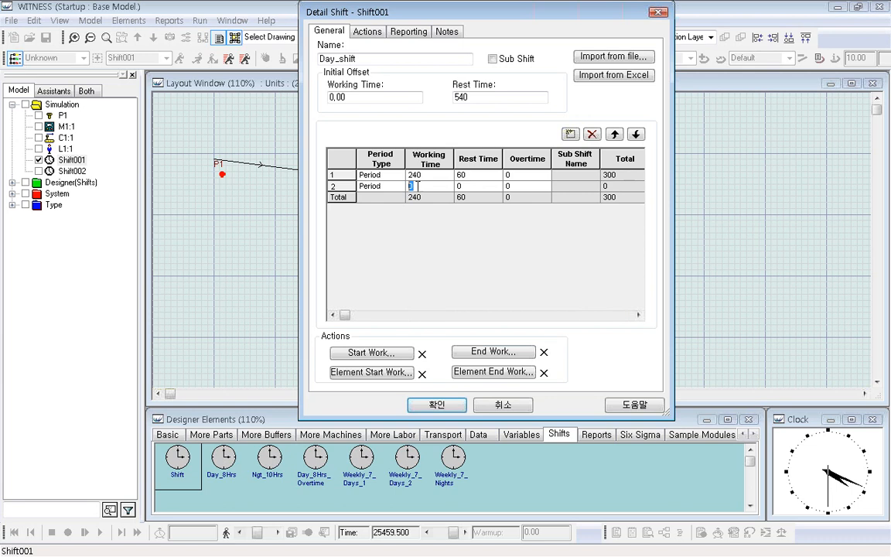
text(240)
click(461, 186)
drag(484, 185, 455, 183)
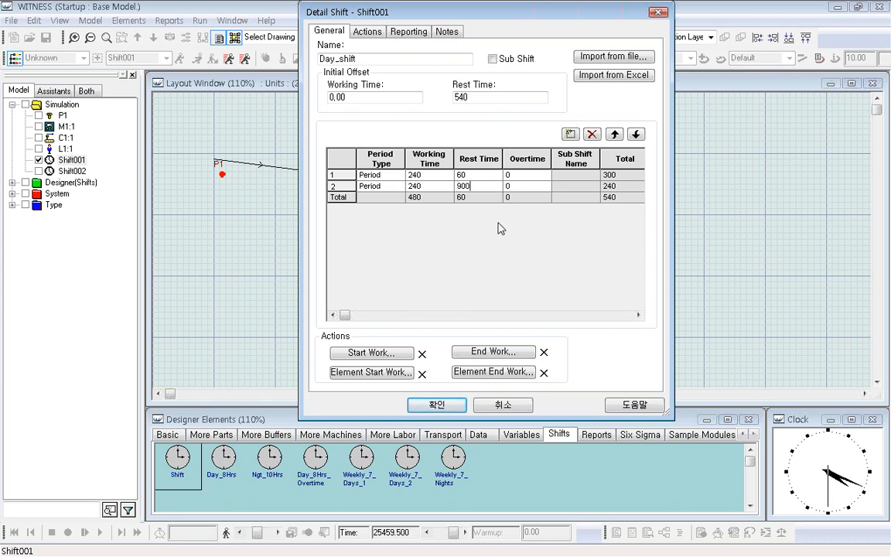
text(900)
click(349, 197)
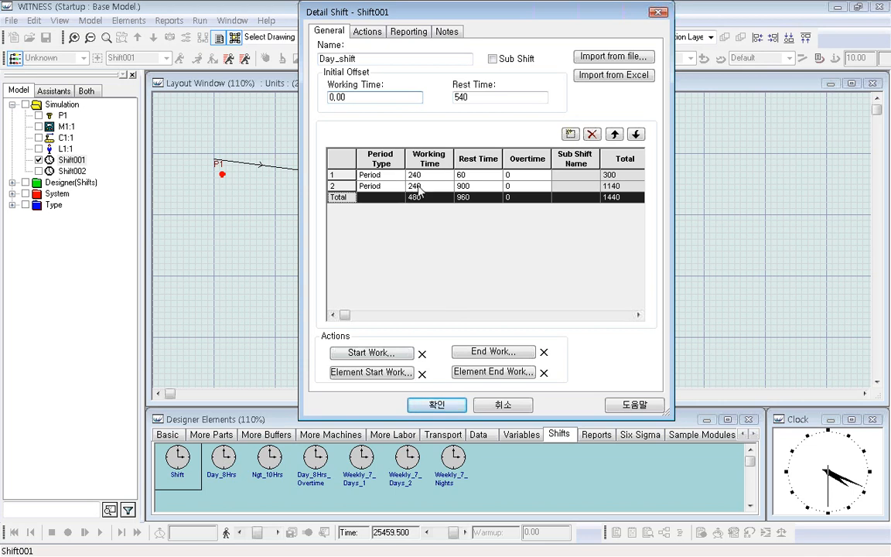
Step: Look into the shift's start-work action editors without adding any actions, and accept the shift details
click(372, 353)
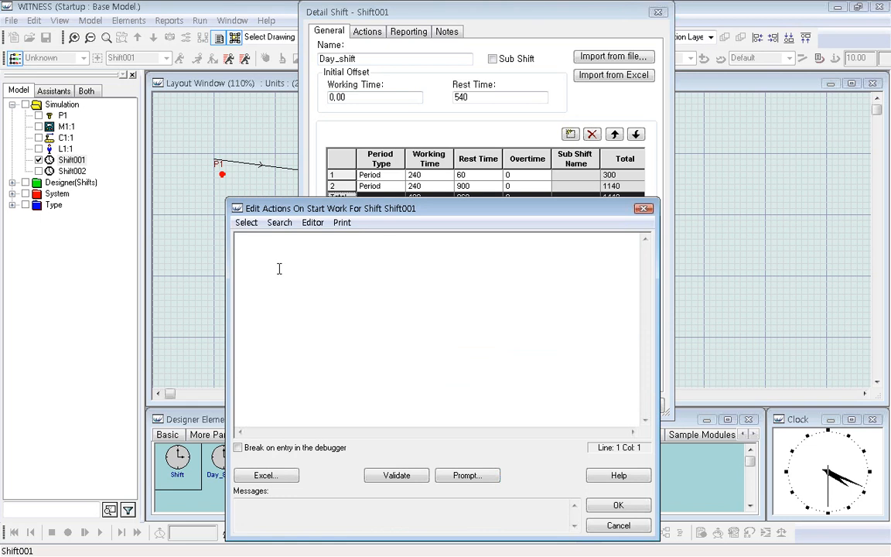
drag(260, 242, 331, 247)
click(618, 505)
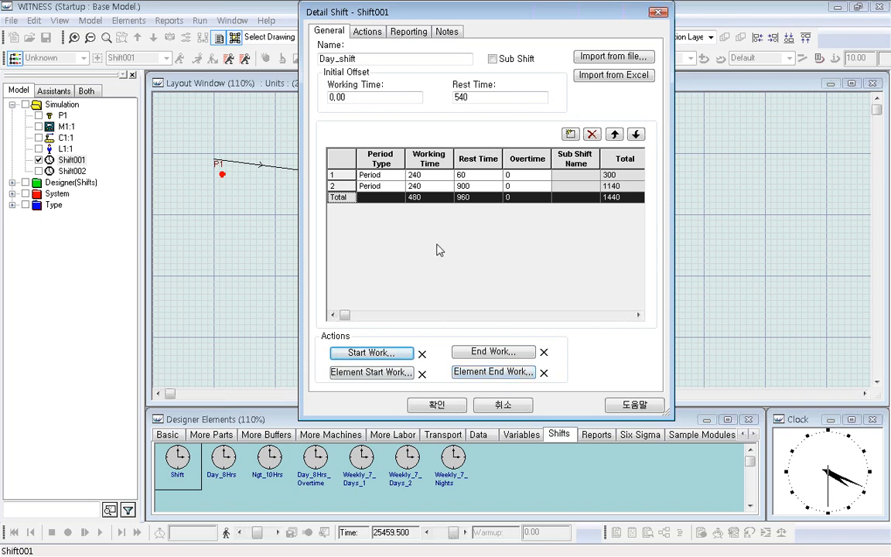
click(402, 375)
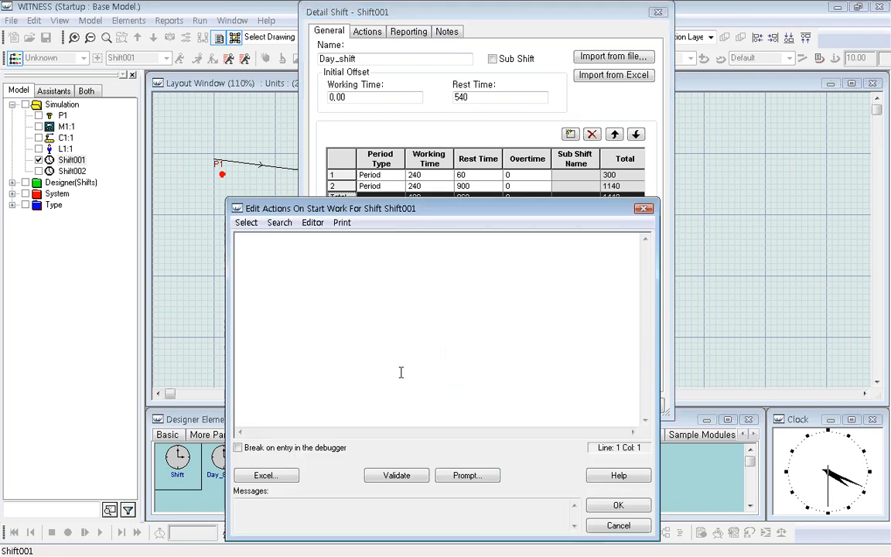
click(618, 506)
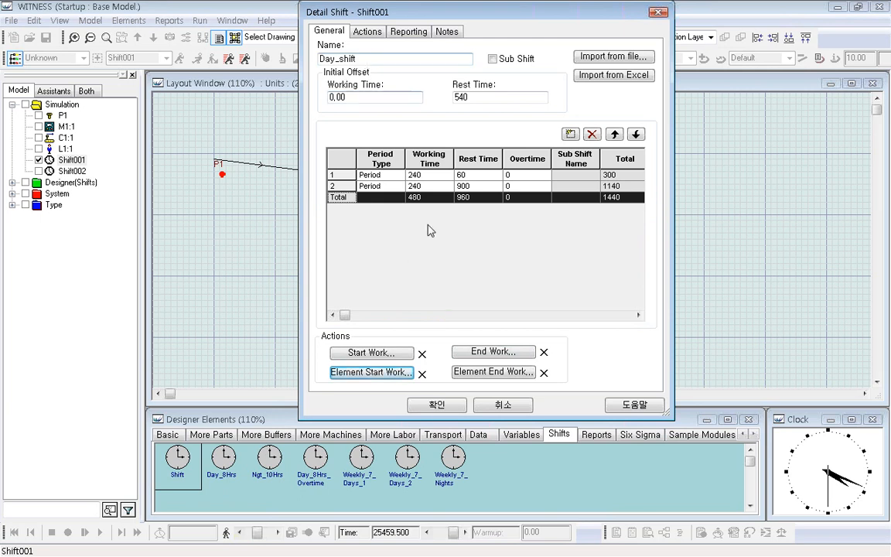
click(437, 405)
click(418, 294)
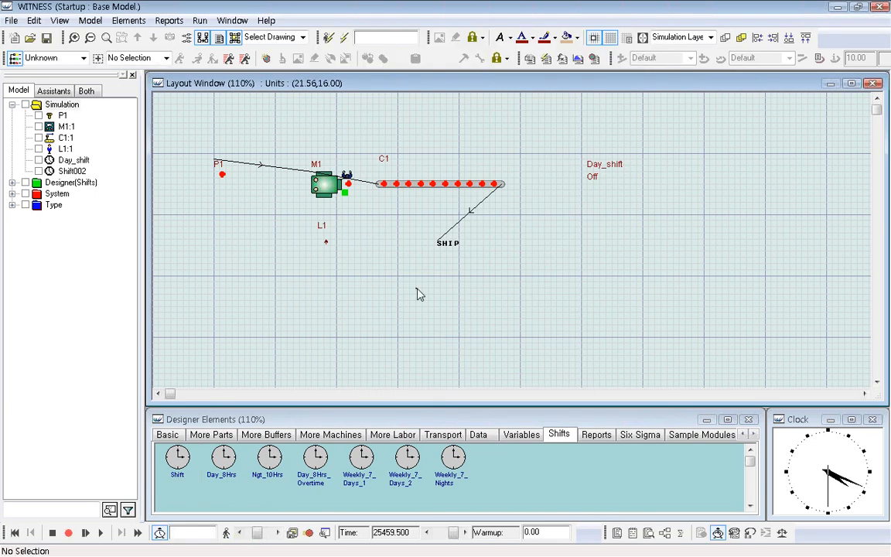
Step: Draw a machine states colour key on the layout beyond the Day_shift element
click(54, 21)
mouse_move(62, 151)
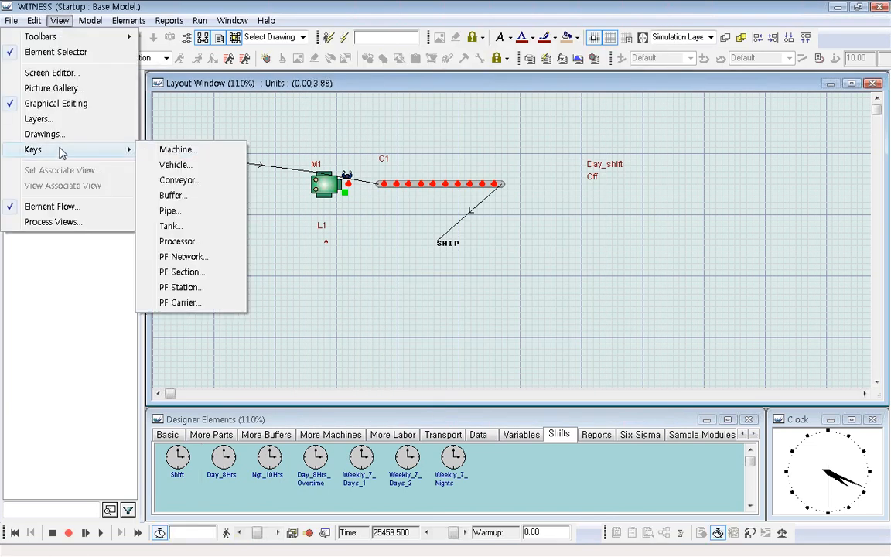
click(172, 153)
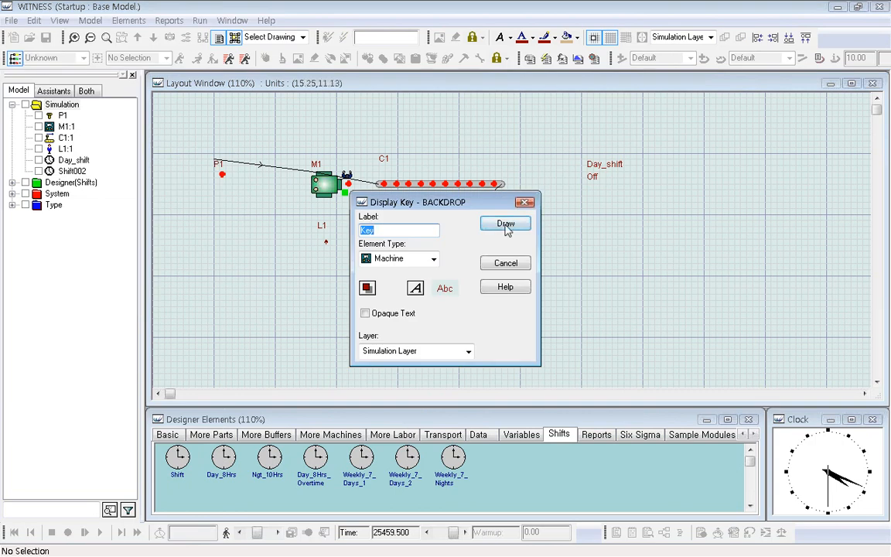
click(558, 225)
click(662, 134)
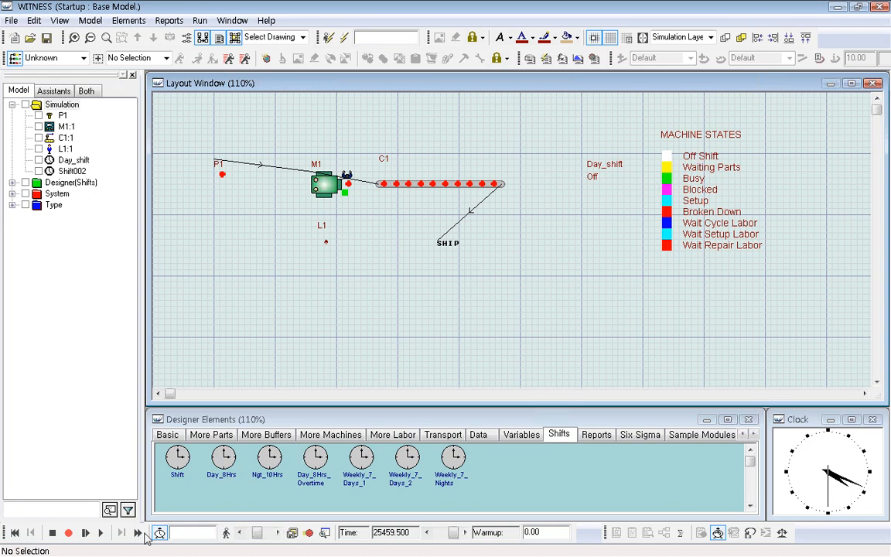
Step: Run the simulation for a while to watch machine M1 and the Day_shift status, and stop it
click(101, 533)
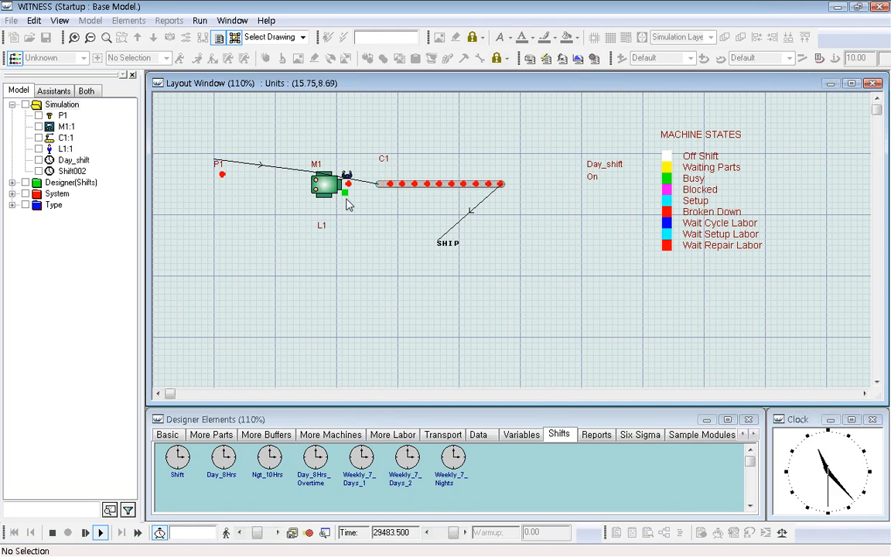
click(51, 532)
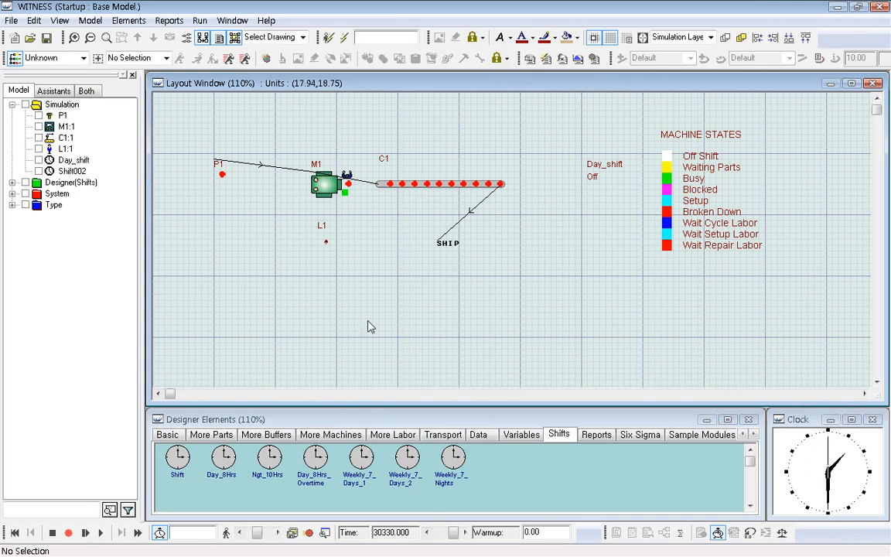
Step: Enable shifts in the details of machine M1 and assign Day_shift to it
click(326, 190)
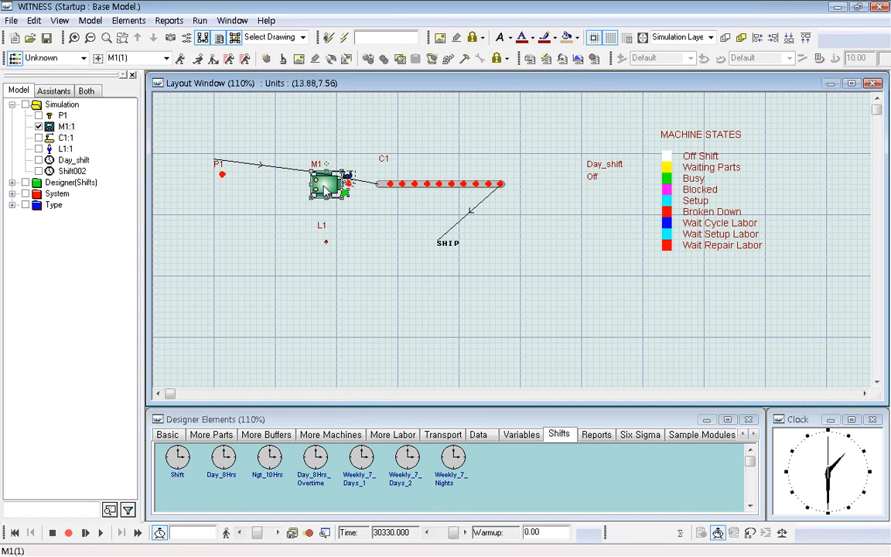
double_click(326, 191)
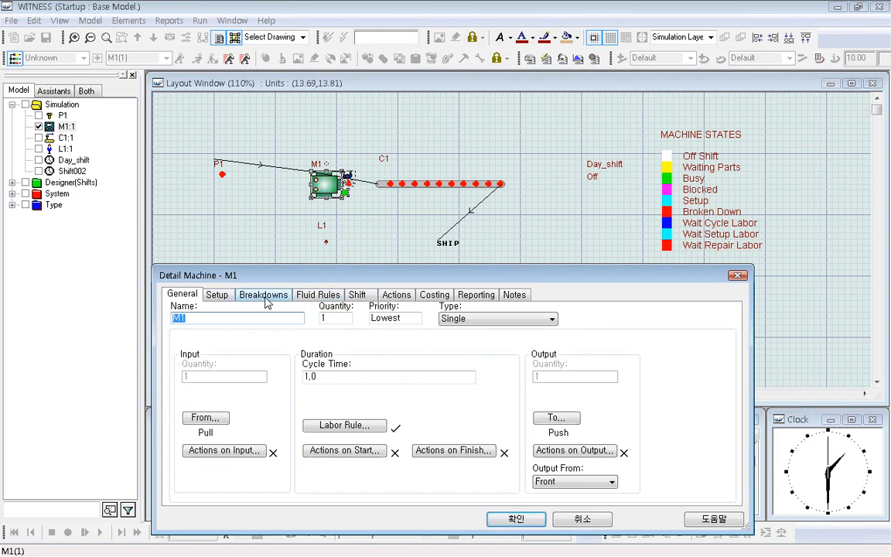
click(358, 300)
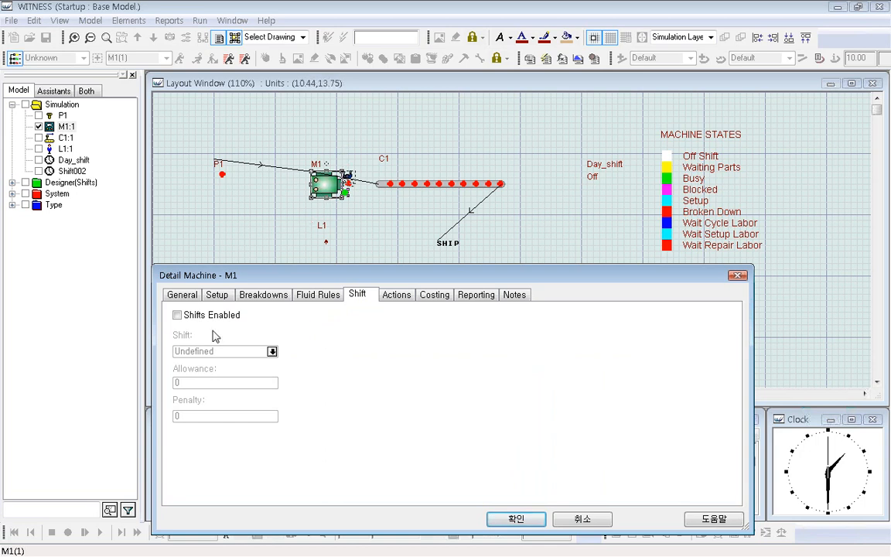
click(177, 316)
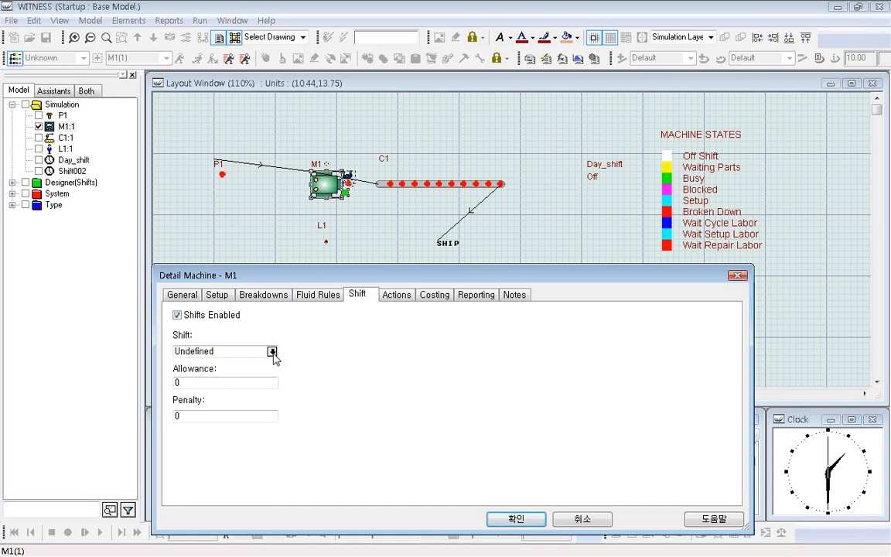
click(272, 351)
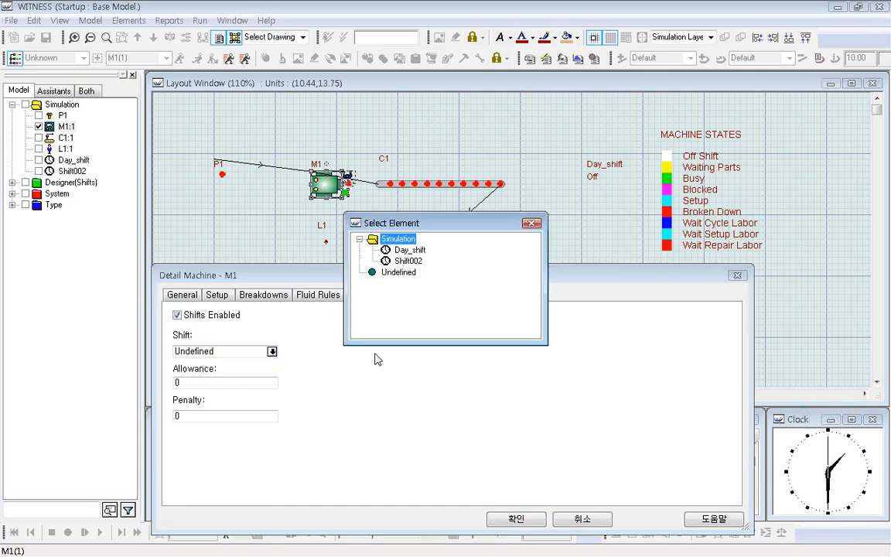
click(420, 251)
double_click(420, 252)
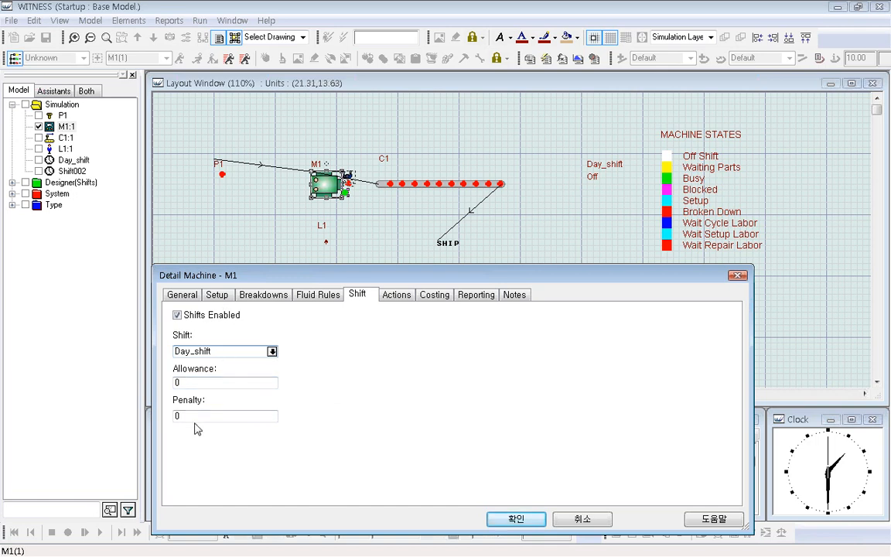
Step: Look over the Allowance and Penalty values in the shift details of machine M1 and accept the details
click(192, 383)
double_click(192, 383)
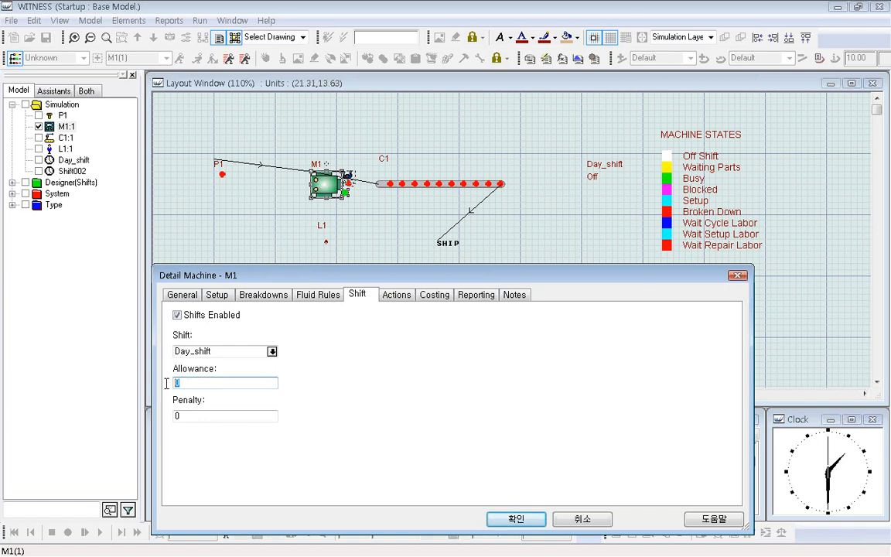
click(173, 417)
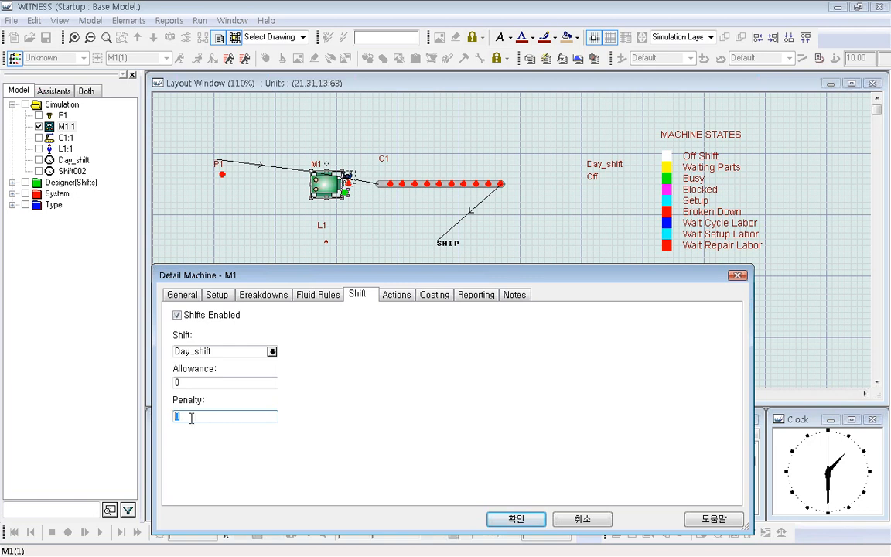
click(191, 416)
double_click(199, 421)
click(517, 522)
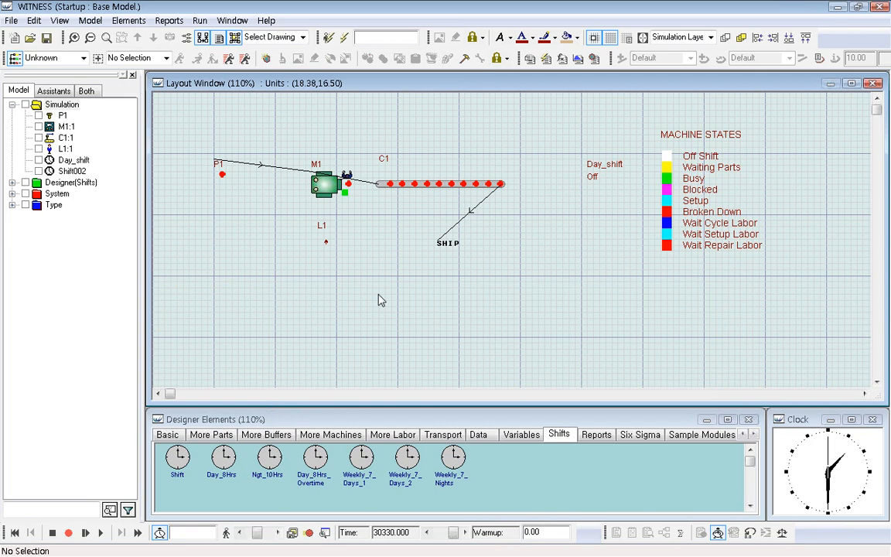
Step: Reset the simulation to its start time and assign Day_shift to labor L1 in its details
click(14, 532)
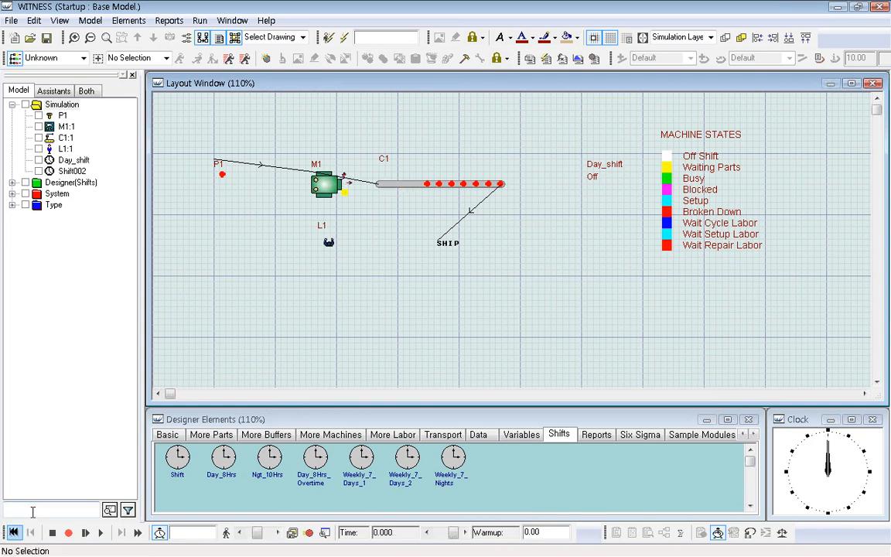
double_click(329, 242)
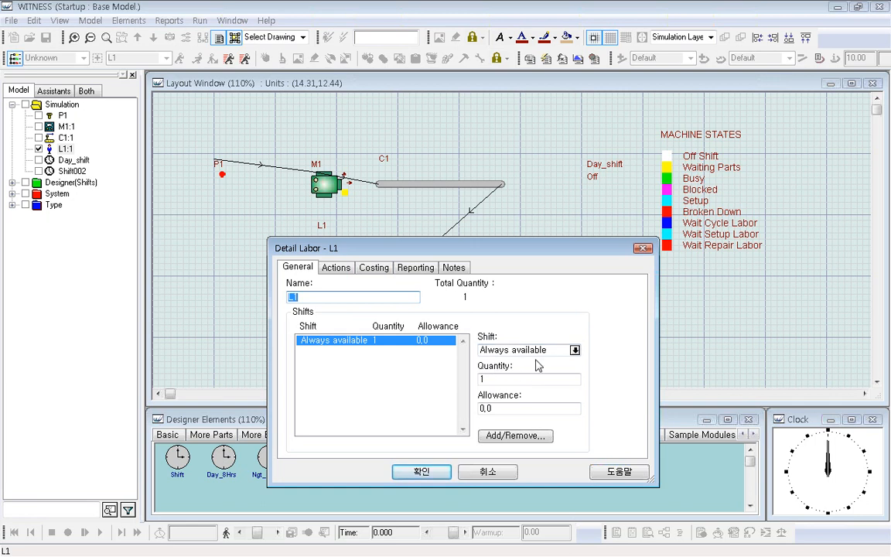
click(575, 351)
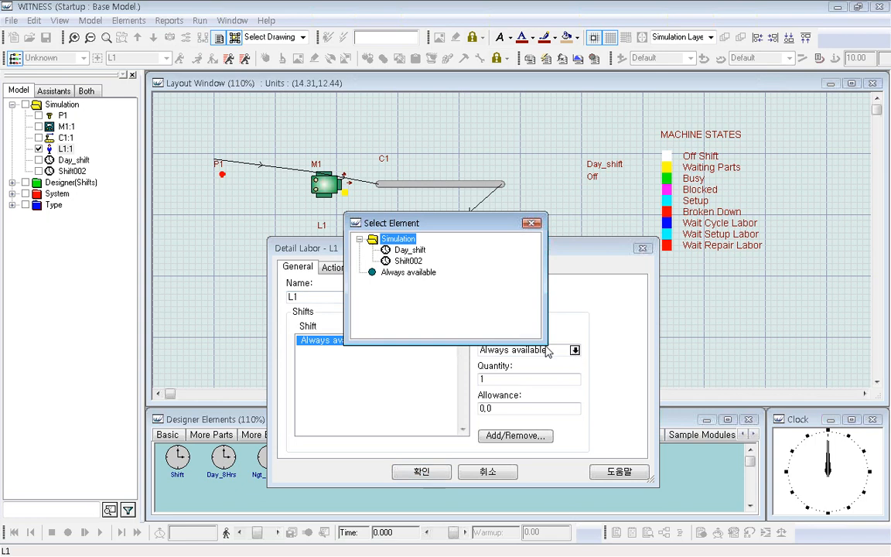
double_click(407, 250)
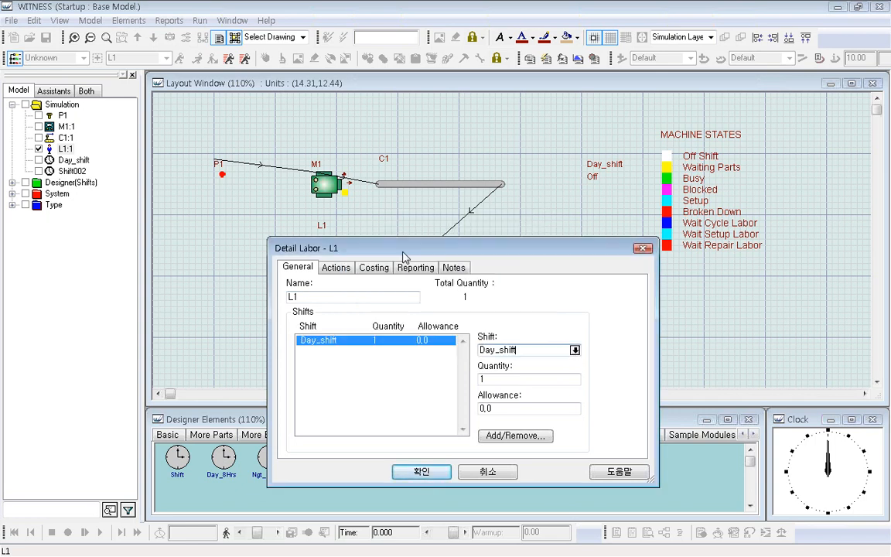
click(419, 472)
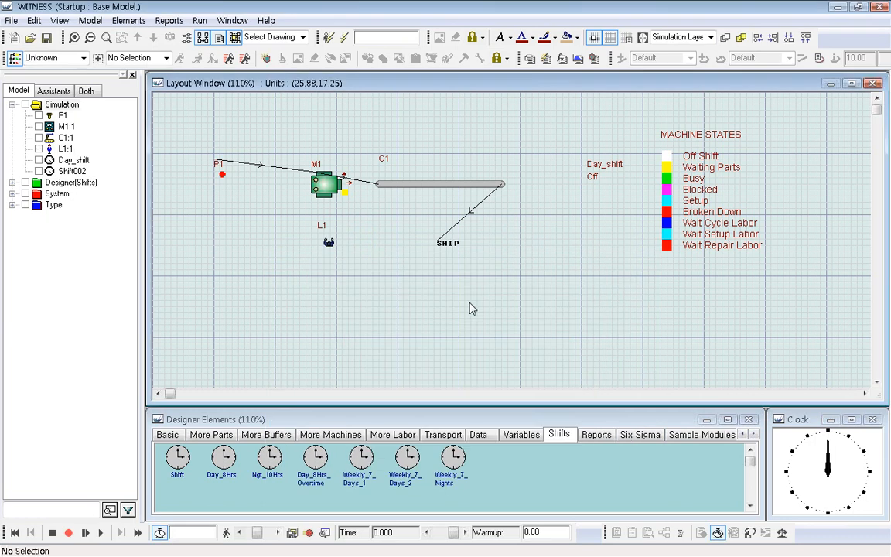
Step: Assign Day_shift as the shift of conveyor C1 and accept its details
double_click(458, 185)
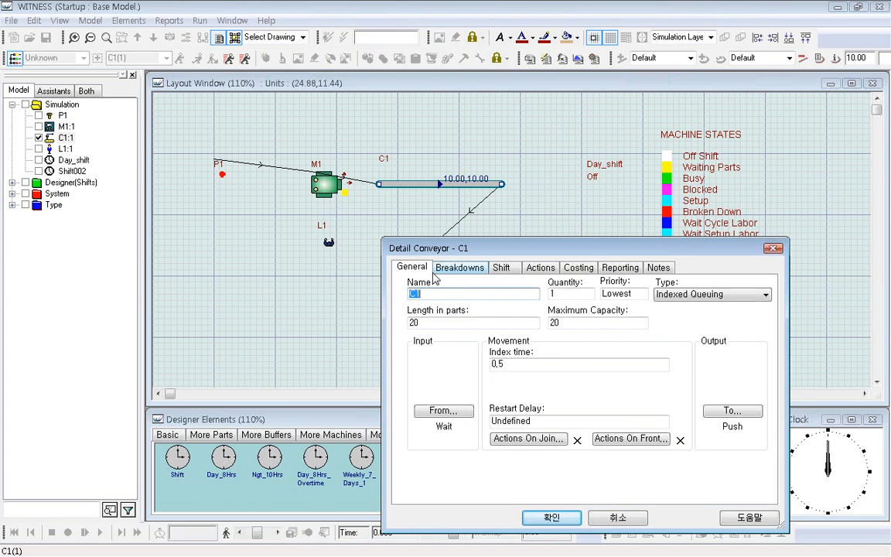
click(503, 269)
click(546, 309)
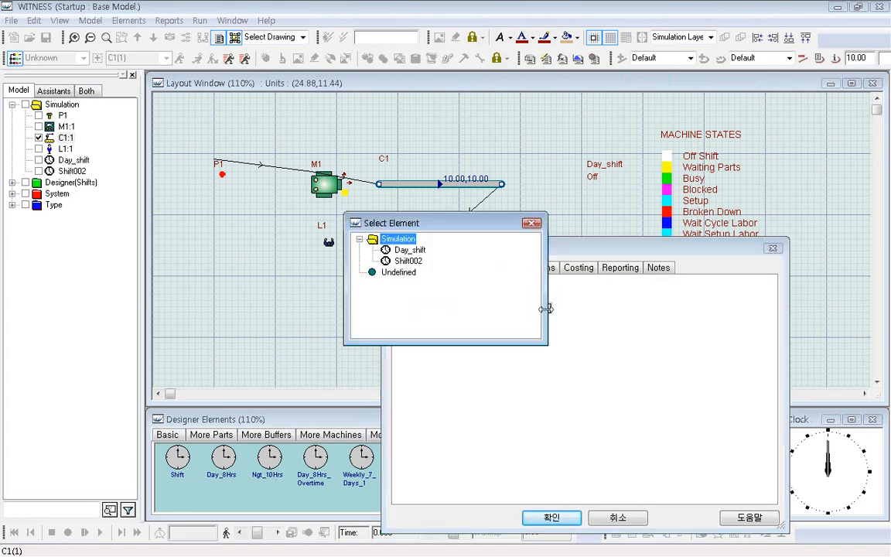
click(415, 252)
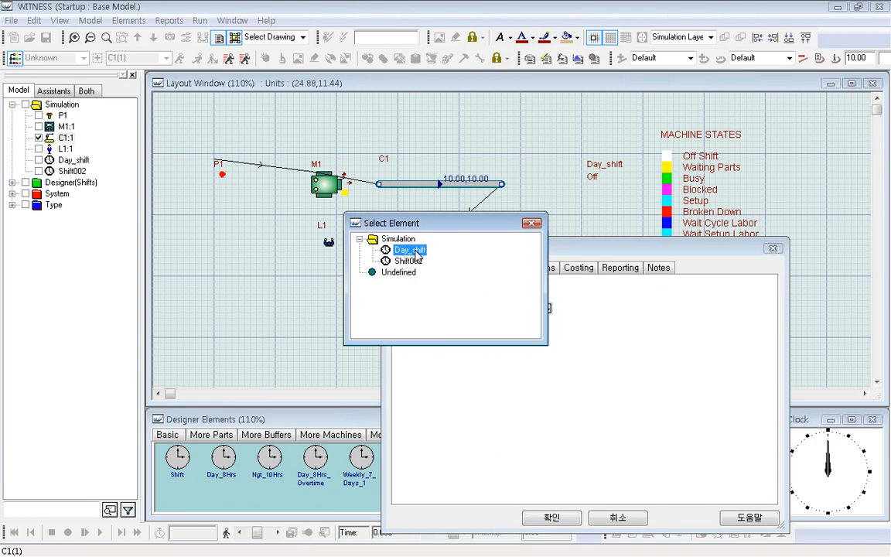
double_click(415, 252)
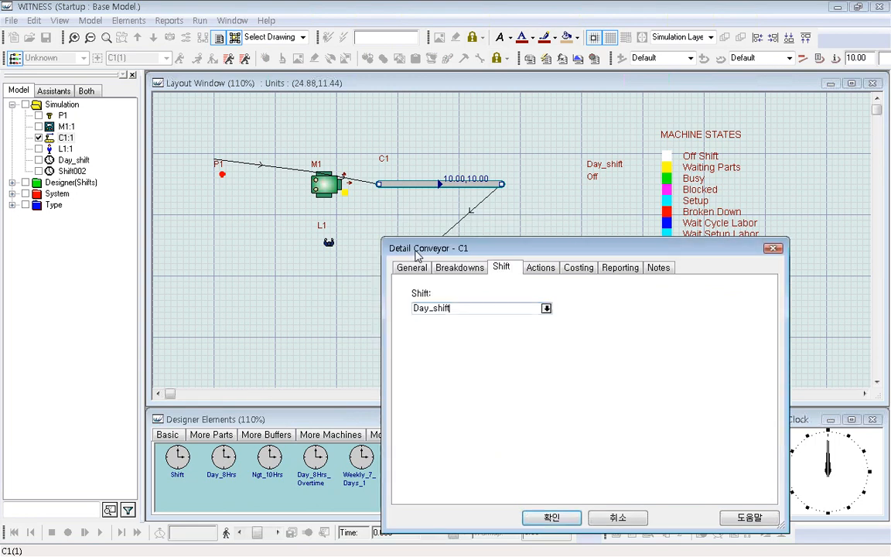
click(552, 518)
click(504, 304)
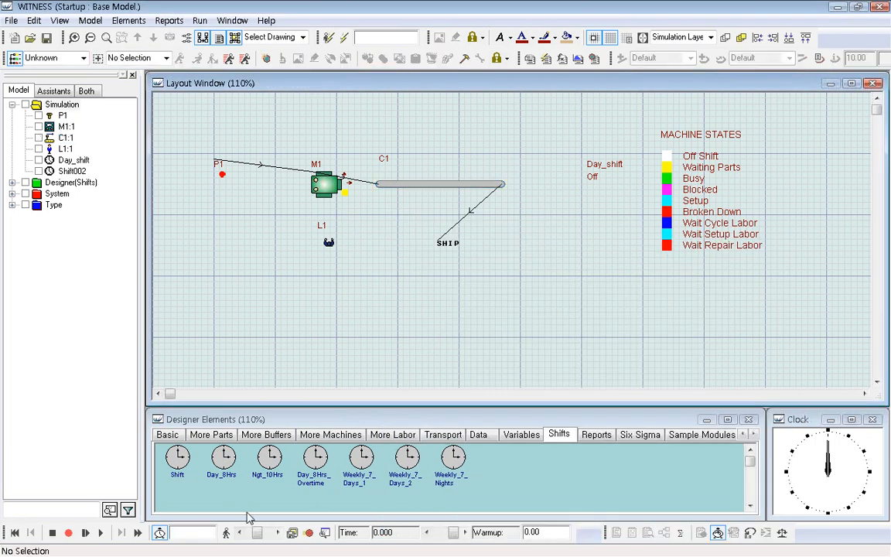
Step: Run the simulation for a while, stop it, and review the working and rest periods of Day_shift
click(99, 532)
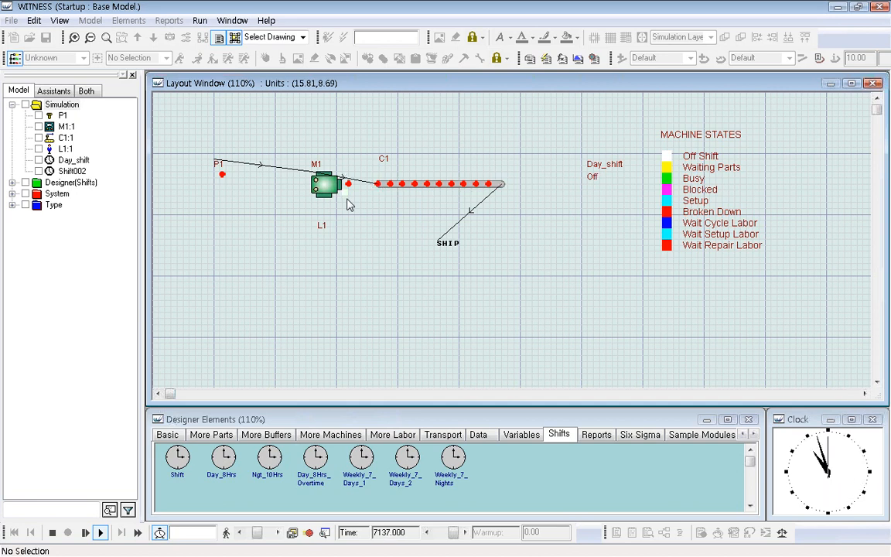
click(52, 532)
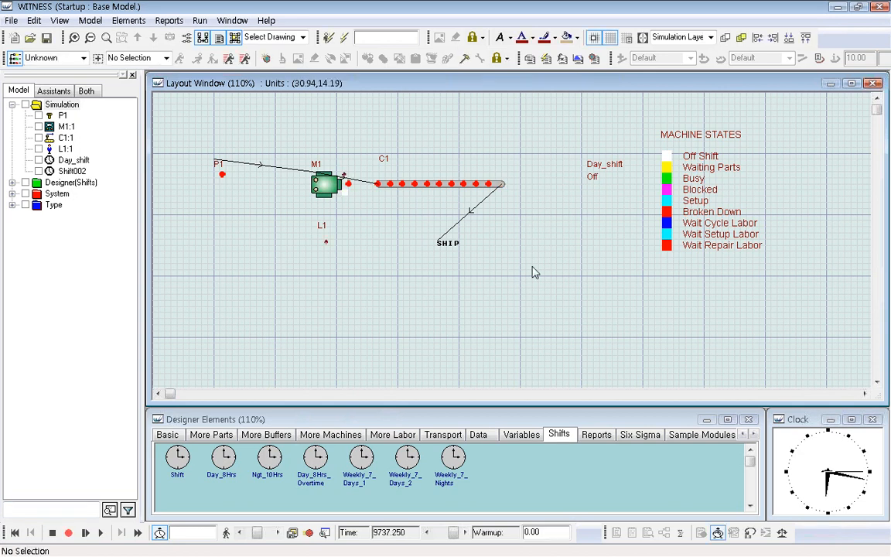
click(603, 173)
double_click(603, 173)
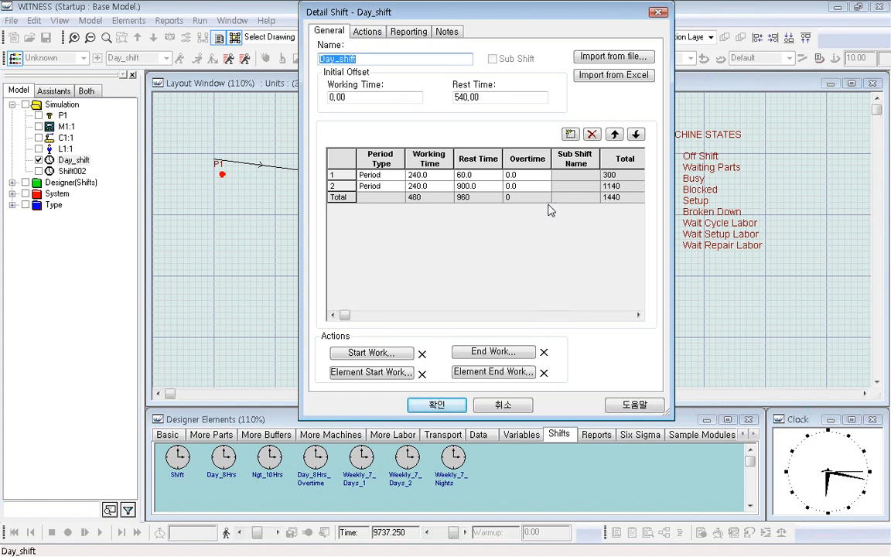
click(437, 405)
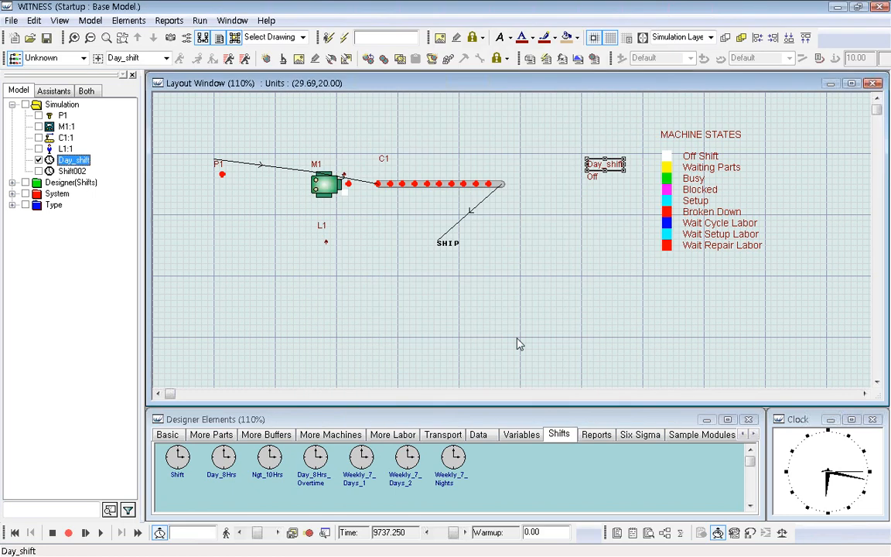
click(627, 336)
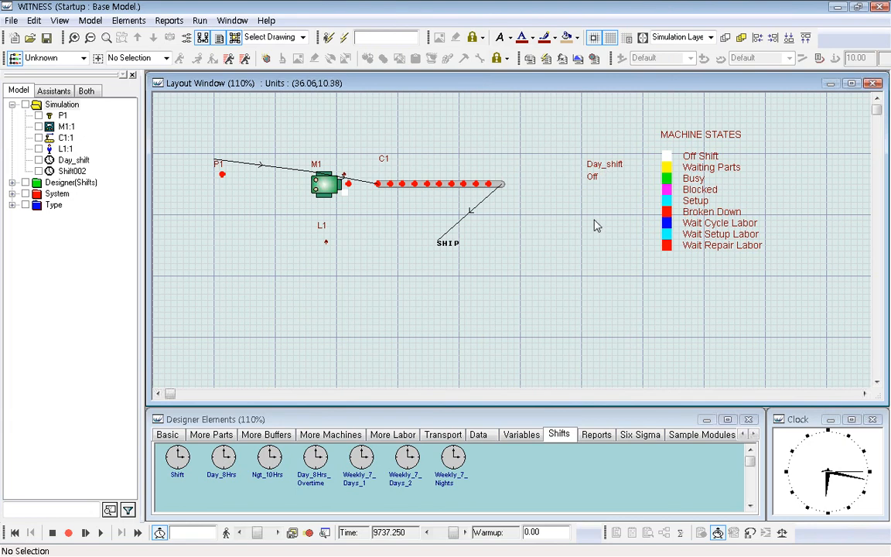
Step: Clone the Day_shift element and place the copy on the layout some distance below the original
click(600, 172)
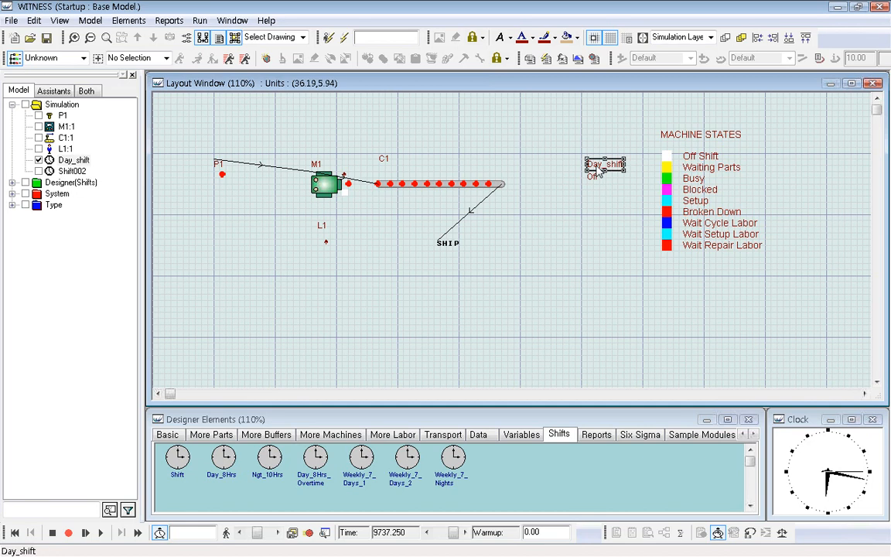
right_click(596, 165)
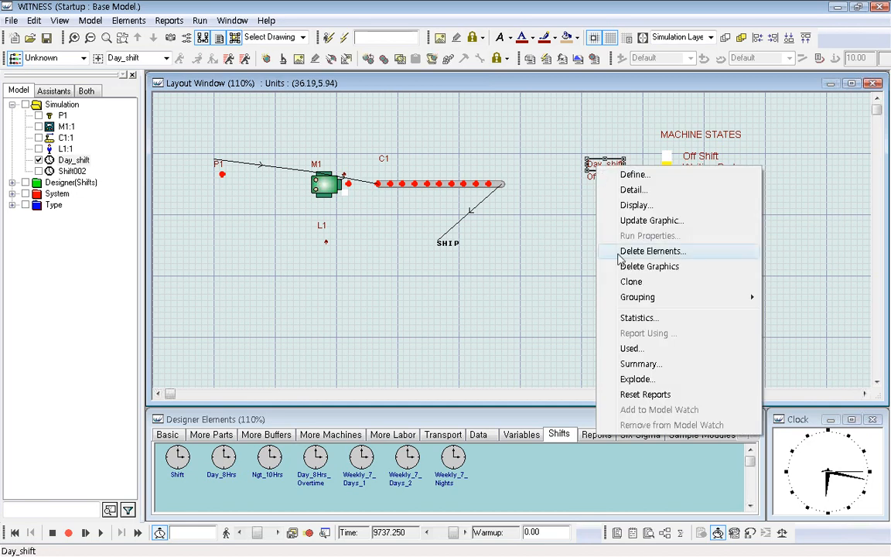
click(629, 282)
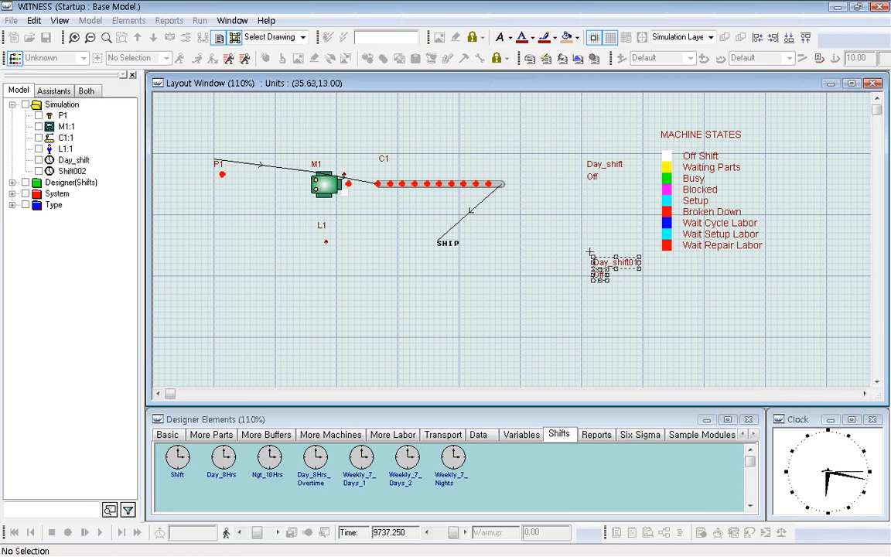
click(590, 253)
click(628, 264)
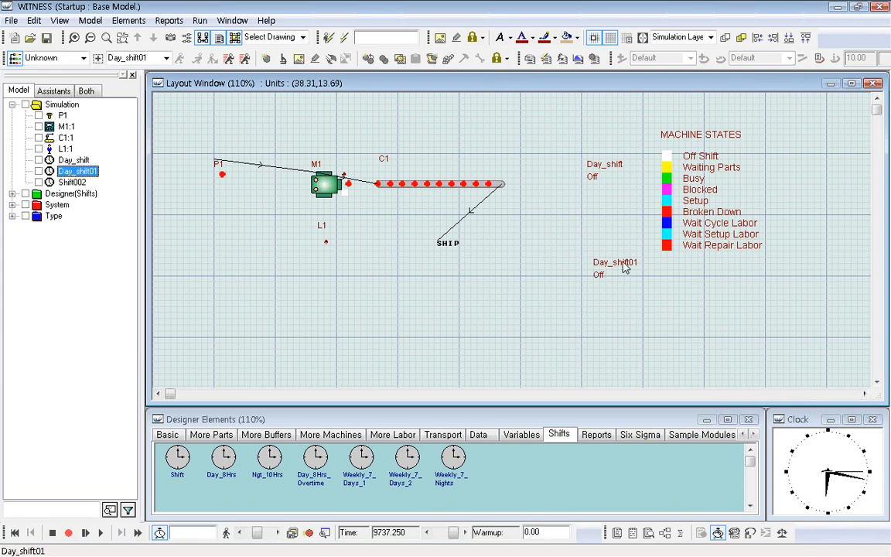
Step: Rename the cloned shift as Week_shift in its details
double_click(625, 267)
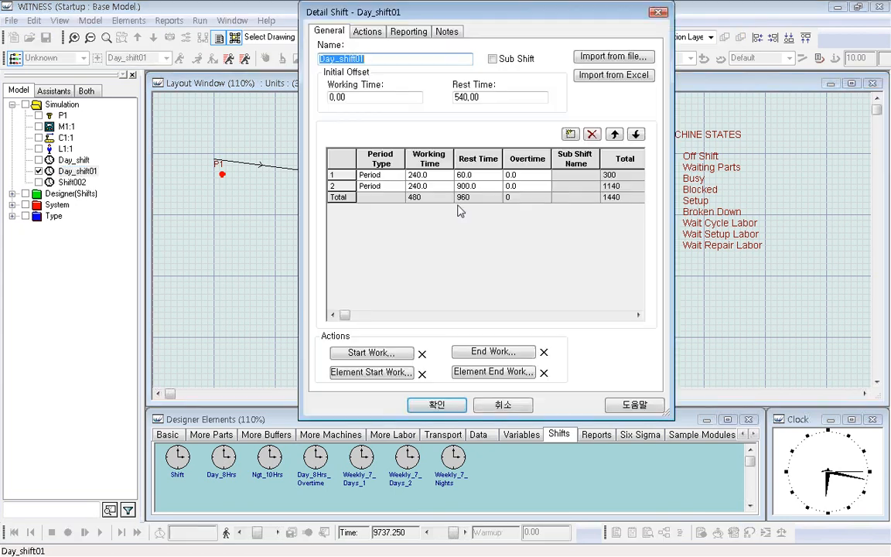
click(334, 59)
key(shift+Home)
text(Week)
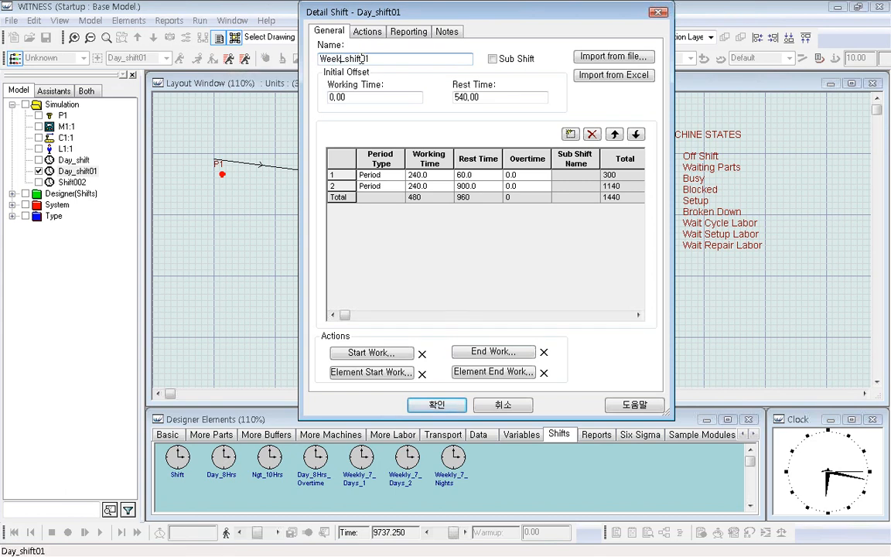
drag(361, 60, 386, 58)
click(434, 403)
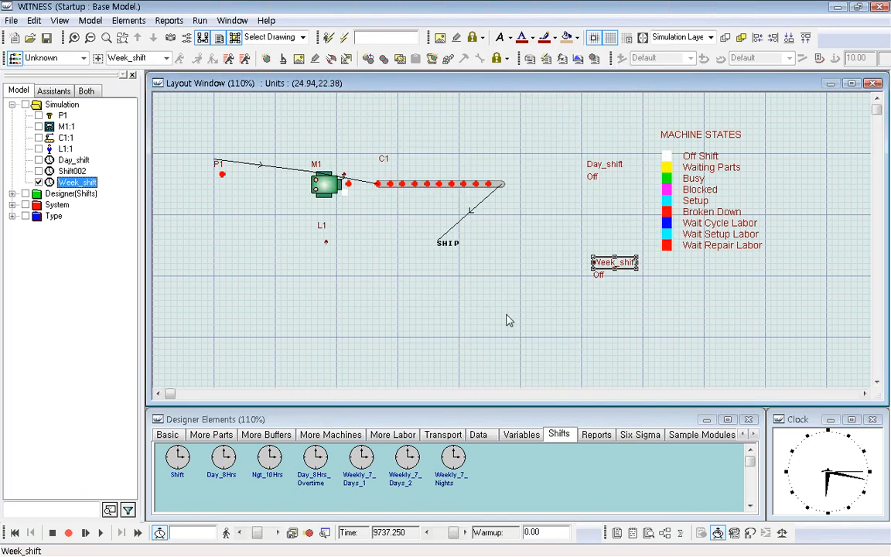
click(537, 298)
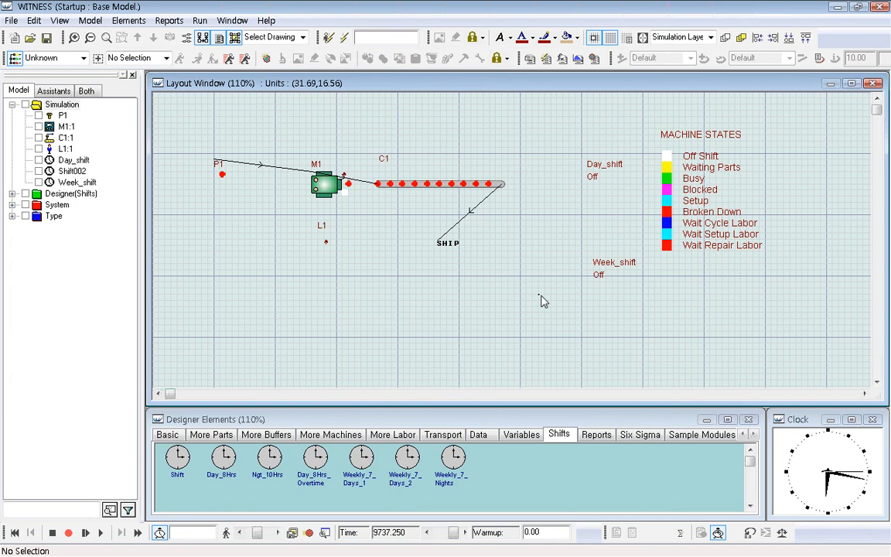
Step: Clone Day_shift again and place the copy on the layout between Day_shift and Week_shift
click(615, 173)
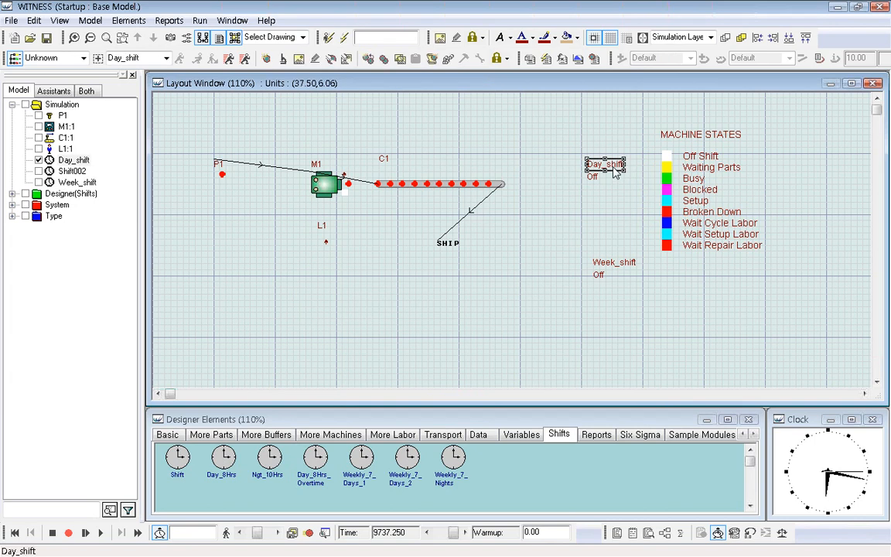
right_click(615, 174)
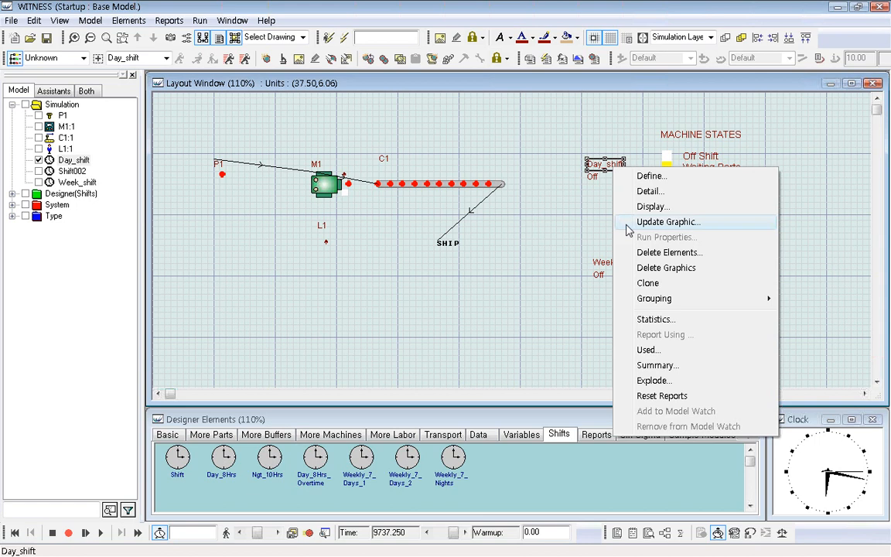
click(646, 285)
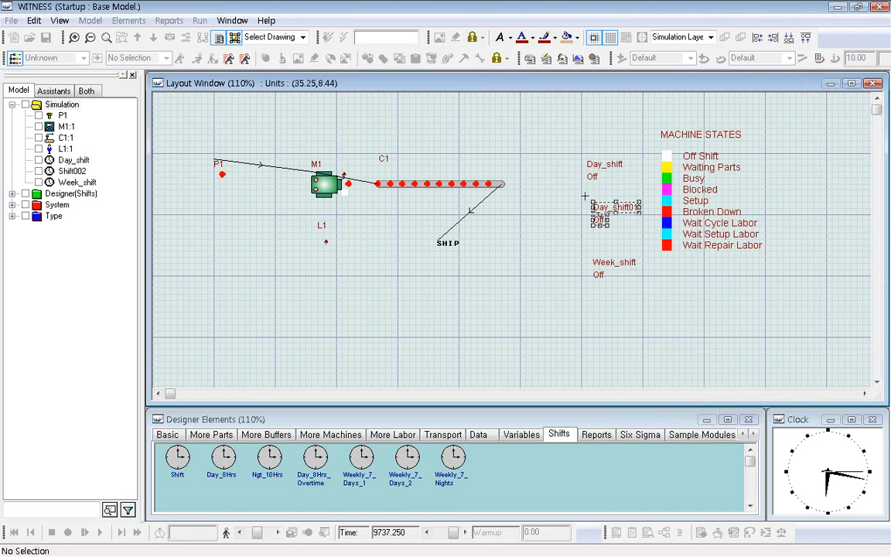
click(594, 207)
Step: Rename the new clone as Day_shift_sub and move its graphics slightly left on the layout, under Day_shift
double_click(617, 210)
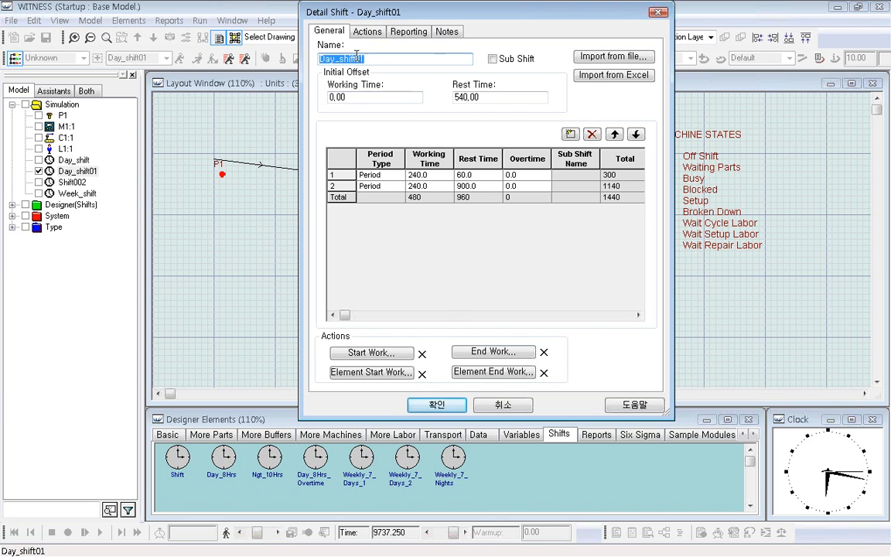
drag(356, 59, 368, 56)
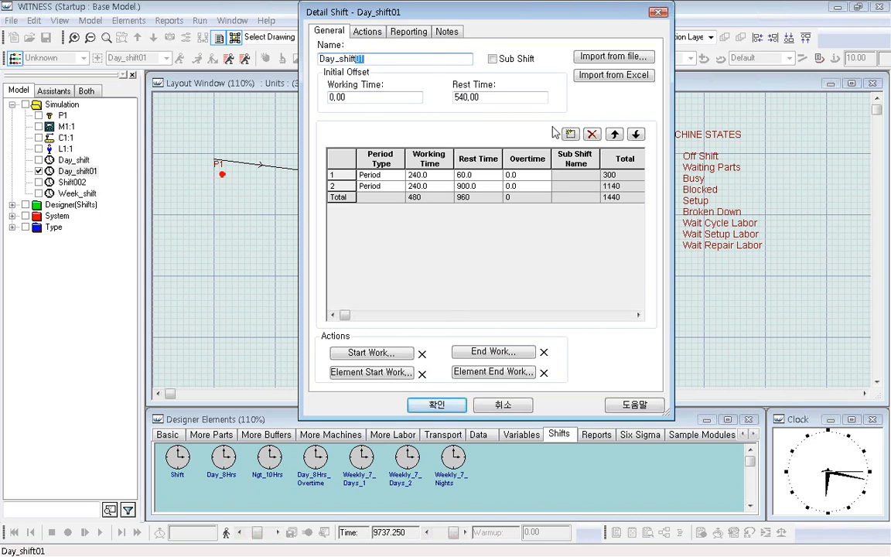
text(_sub)
click(437, 405)
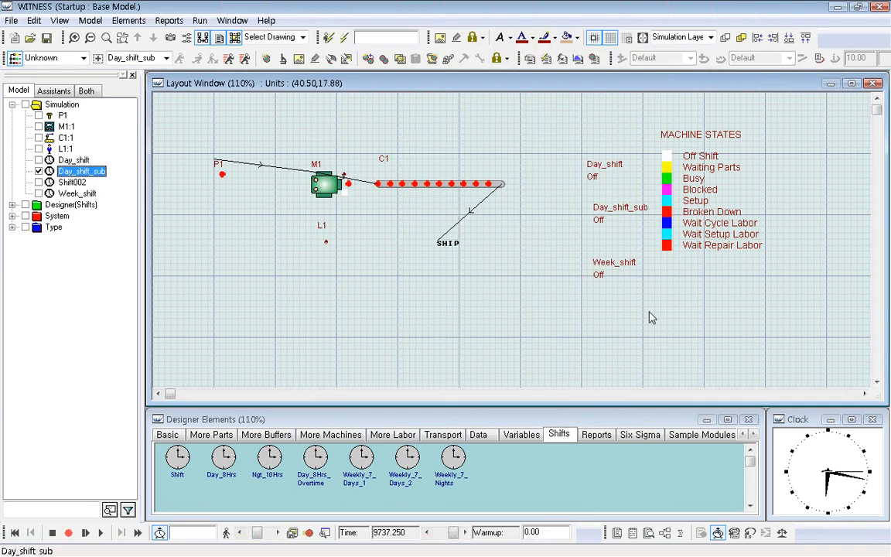
drag(568, 203, 618, 209)
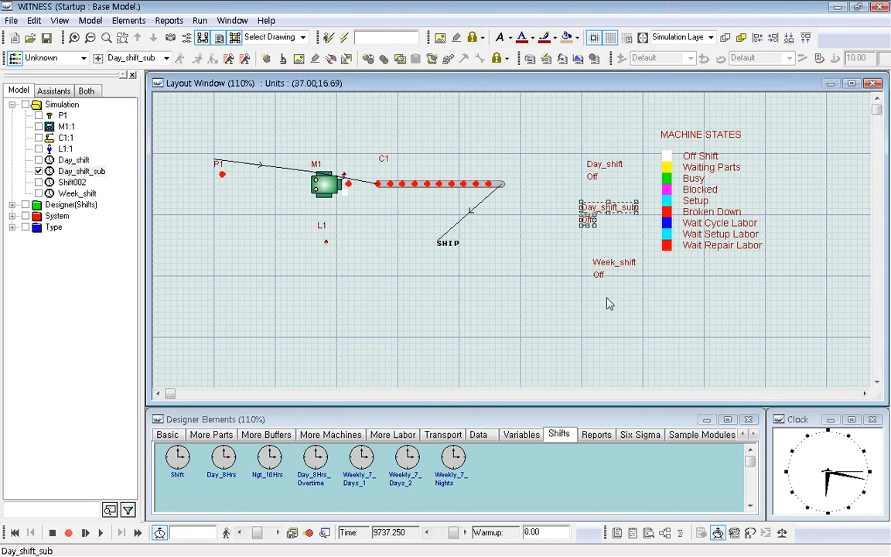
Step: Check the period table in the Week_shift details and leave them without changes
click(608, 295)
double_click(611, 271)
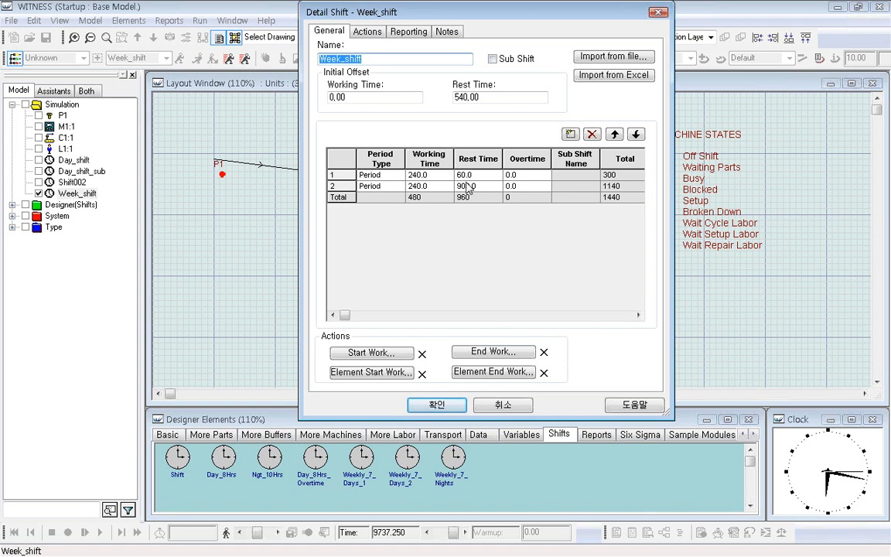
click(502, 407)
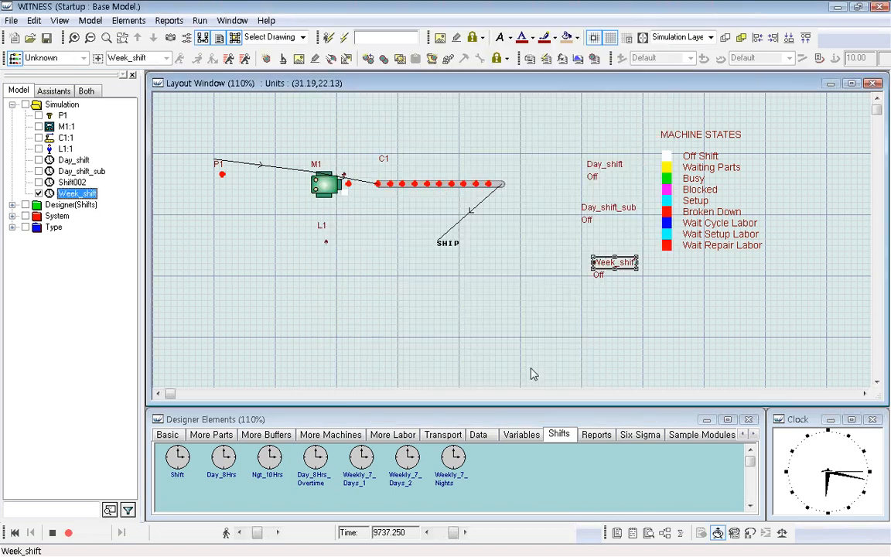
Step: Mark Day_shift_sub as a sub shift in its details and accept the removal of its main-shift display items
click(533, 370)
double_click(609, 219)
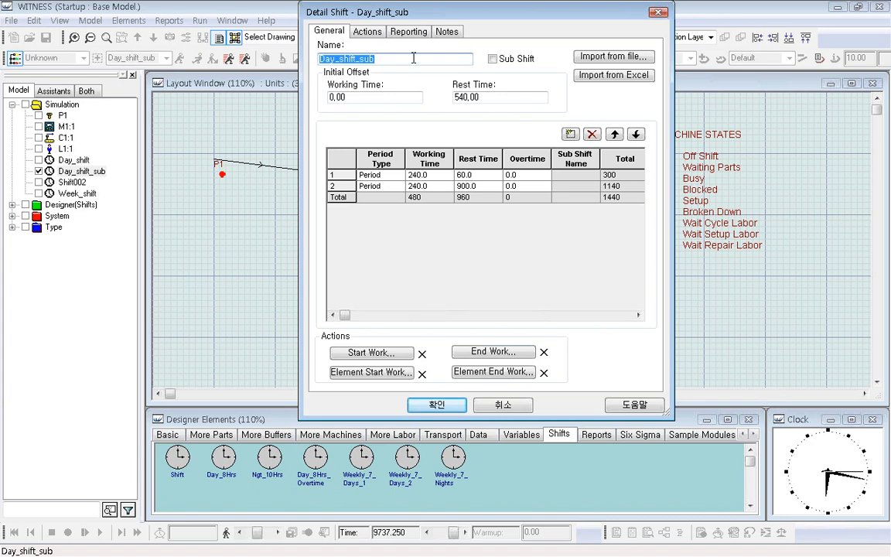
click(493, 59)
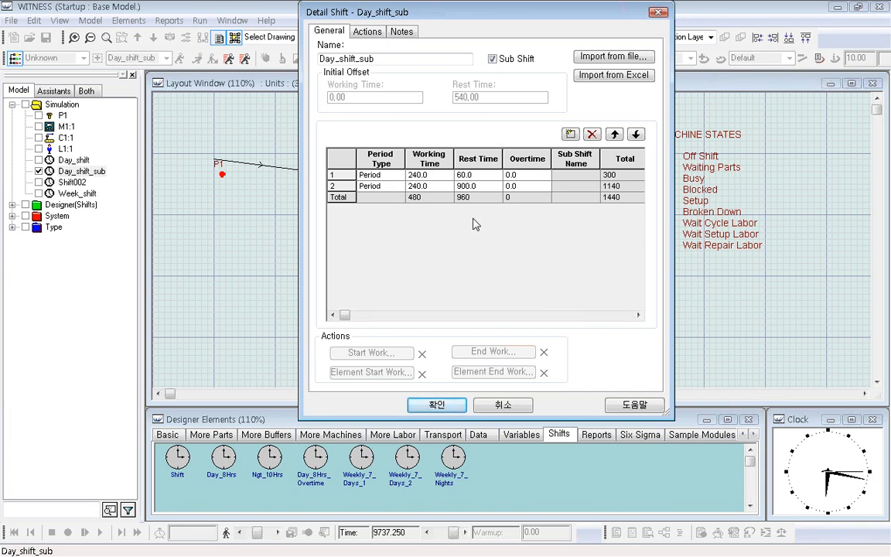
click(444, 410)
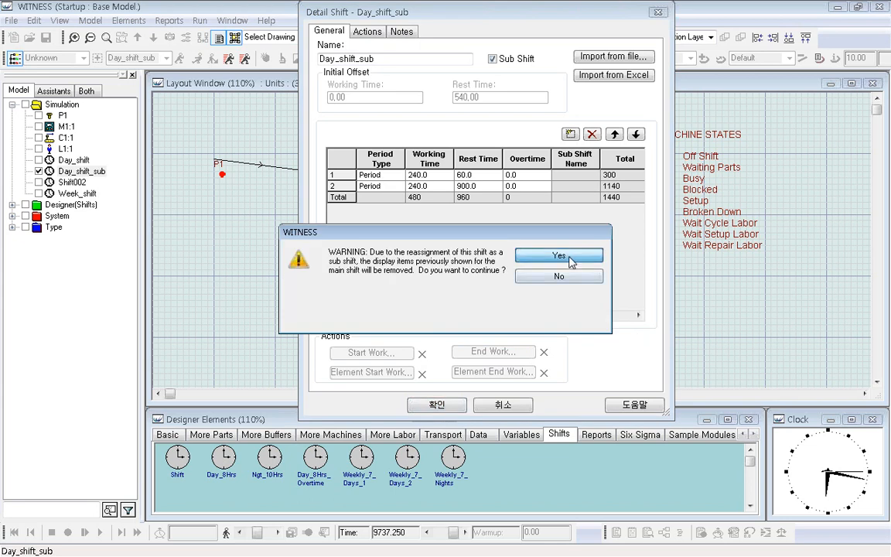
click(571, 261)
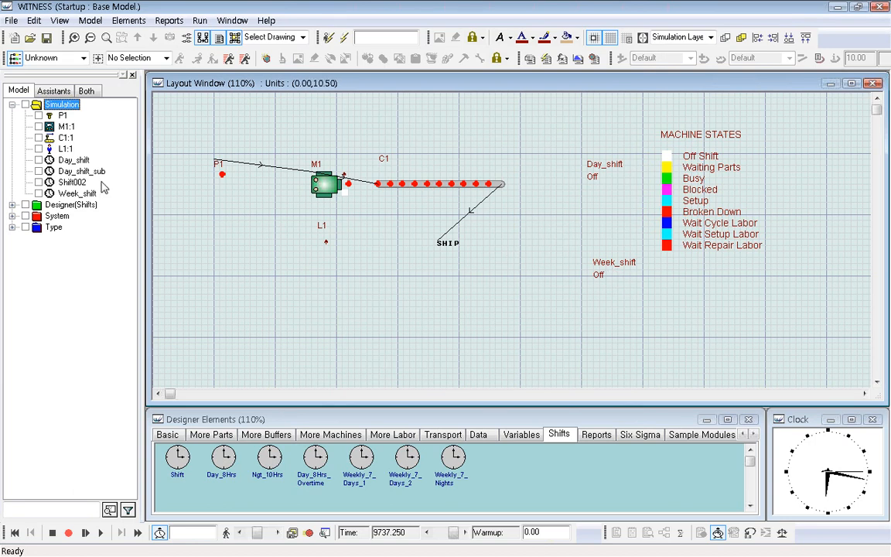
Step: In the Week_shift details, change period 1 to type Sub Shift and assign Day_shift_sub to it
double_click(602, 272)
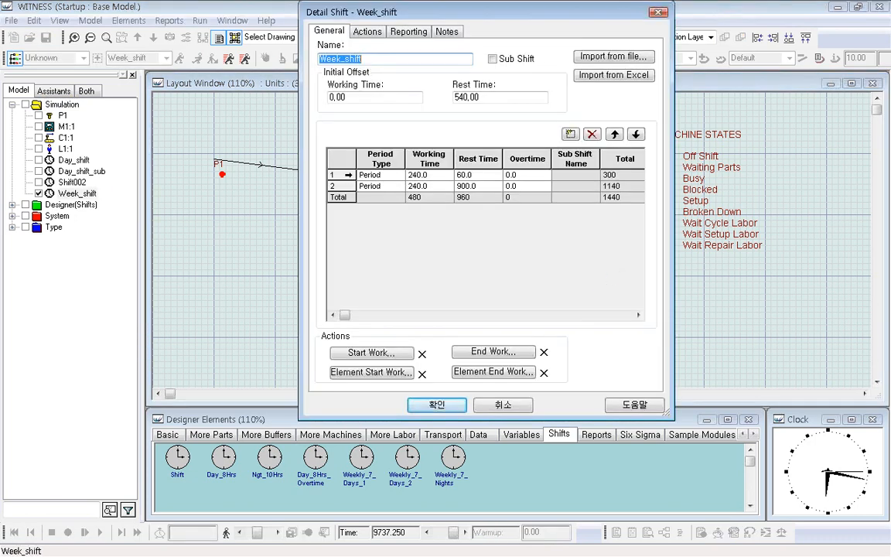
click(400, 177)
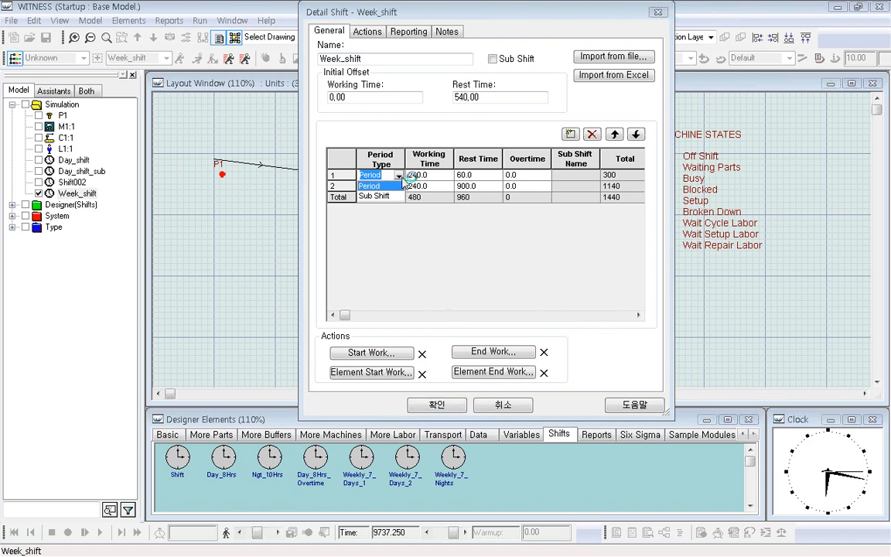
click(399, 178)
click(388, 198)
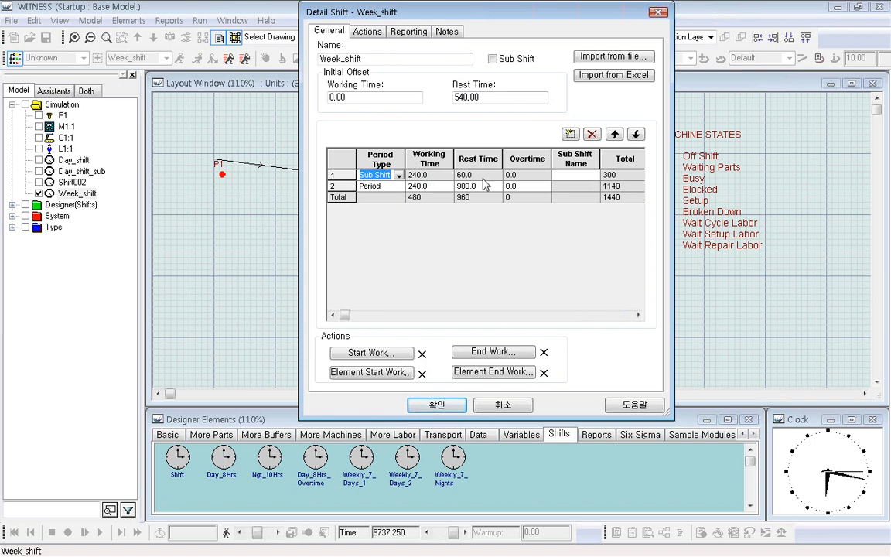
click(595, 177)
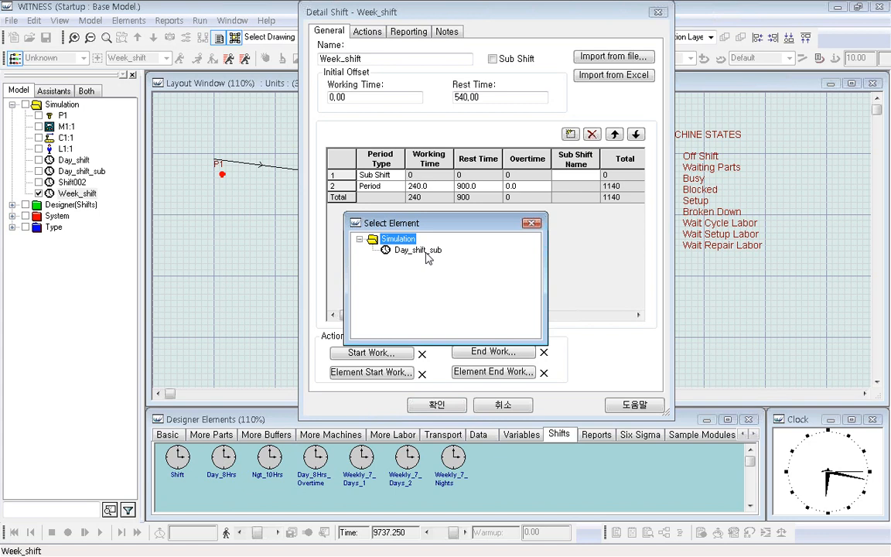
click(417, 250)
double_click(431, 252)
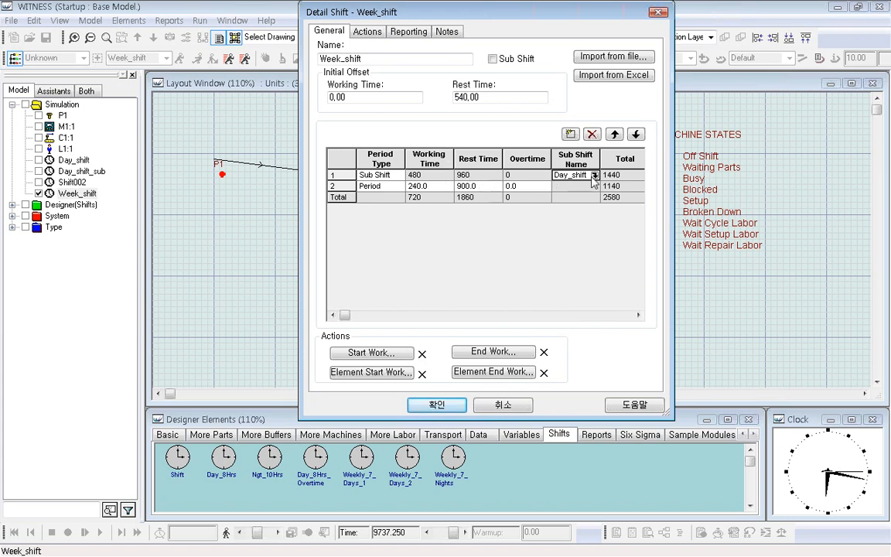
Step: Change period 2 of Week_shift to type Sub Shift and assign Day_shift_sub as its sub shift
click(378, 186)
click(387, 207)
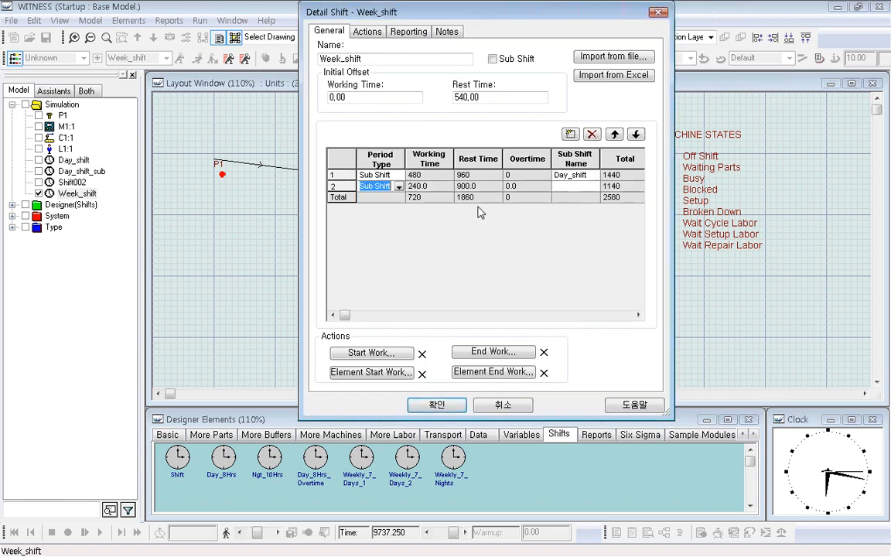
click(595, 187)
click(596, 187)
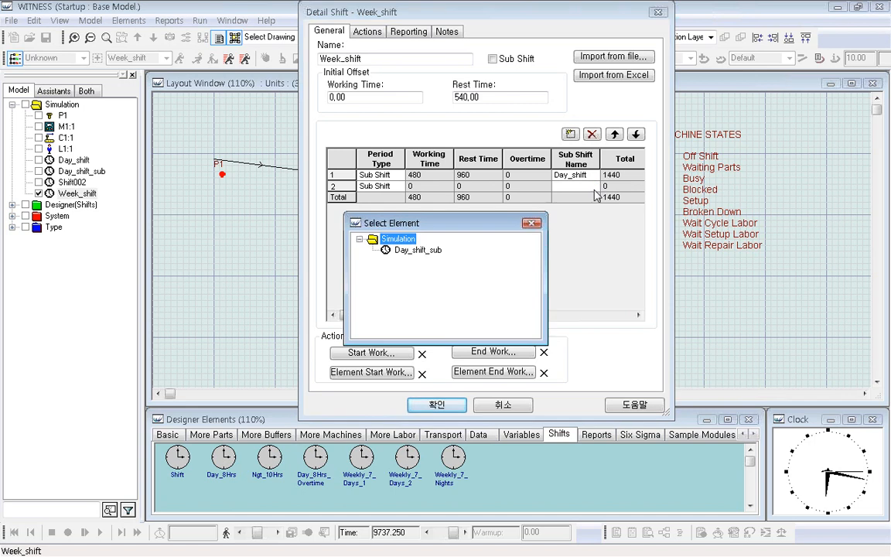
double_click(379, 247)
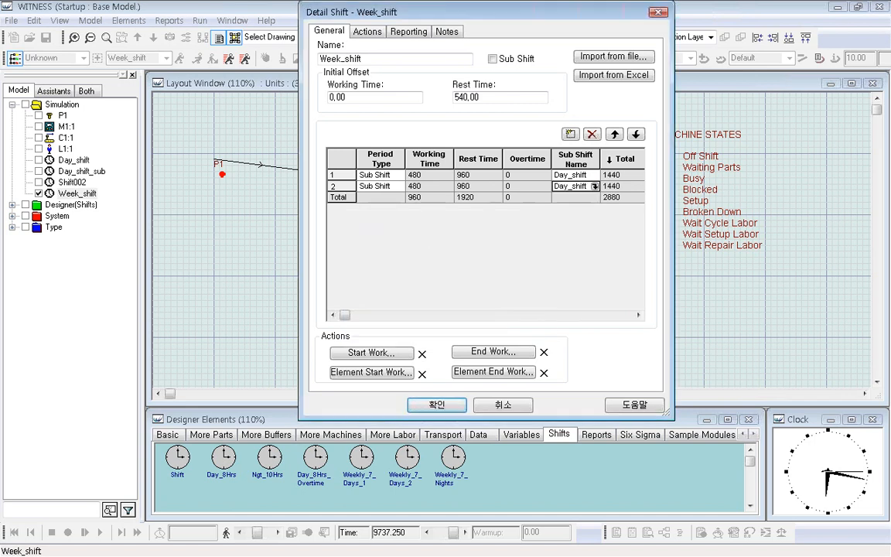
Step: Add three more periods to Week_shift and set the type of periods 3, 4 and 5 to Sub Shift
click(571, 135)
click(571, 135)
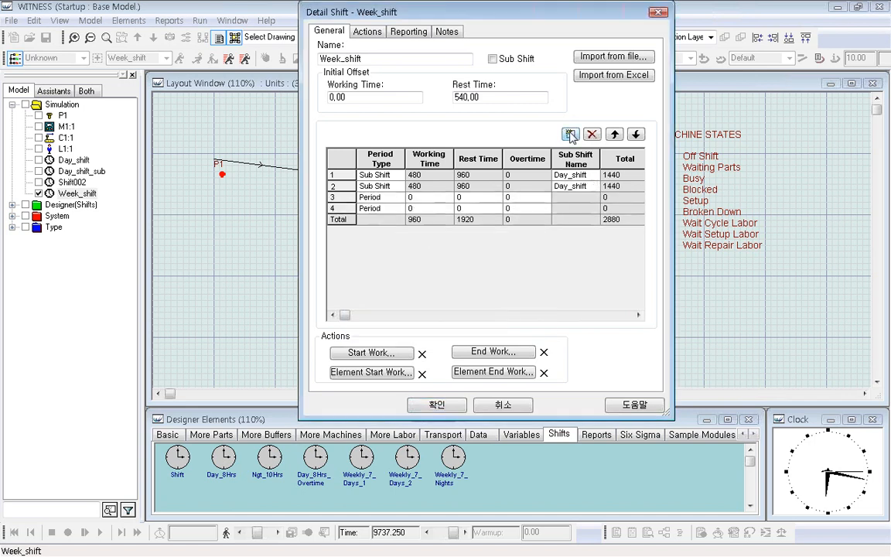
click(570, 135)
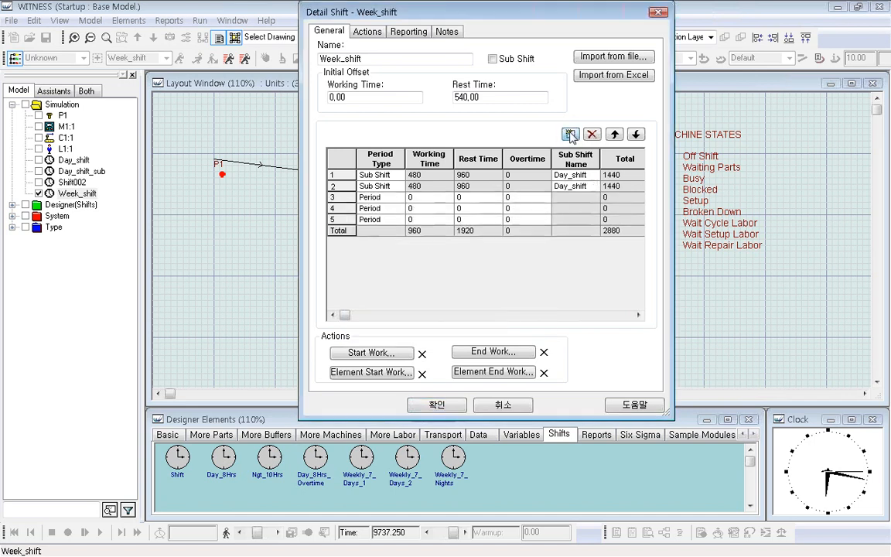
click(384, 198)
click(385, 220)
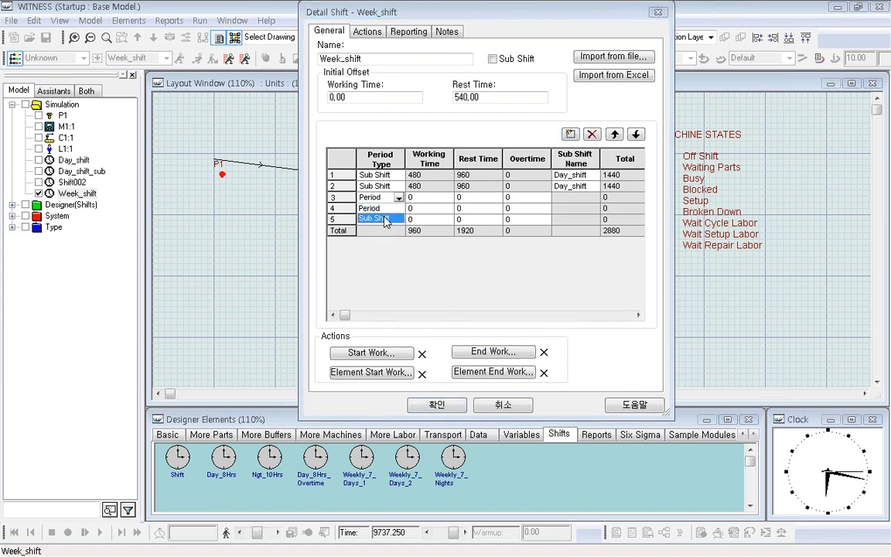
click(380, 208)
click(379, 208)
click(385, 230)
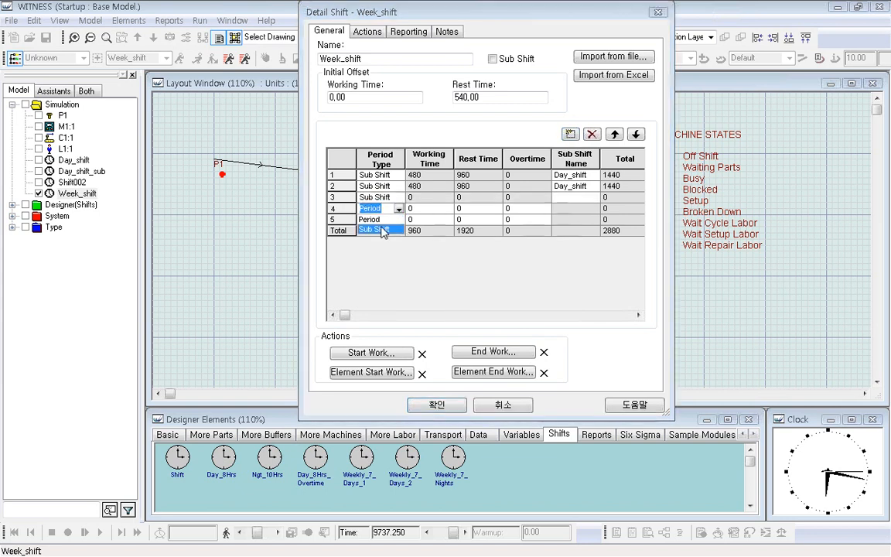
click(379, 219)
click(380, 220)
click(383, 242)
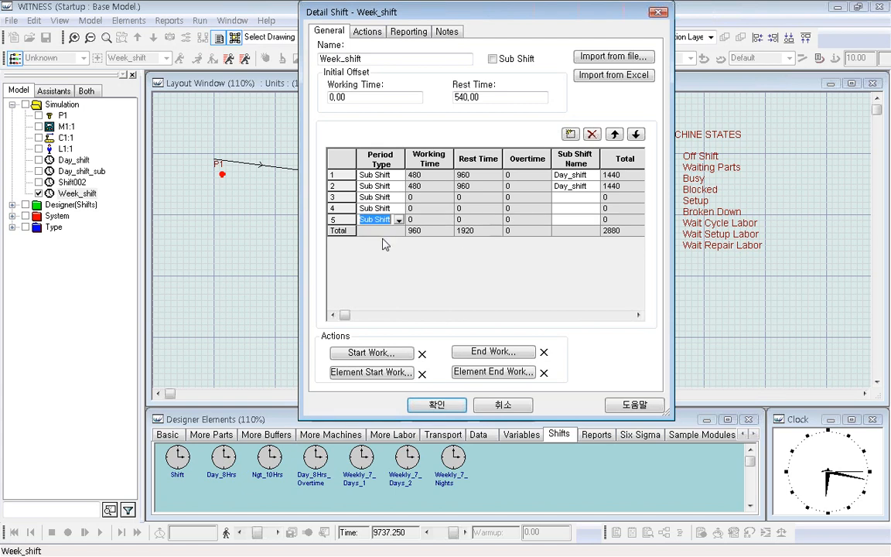
Step: Assign Day_shift_sub as the sub shift for periods 3, 4 and 5 of Week_shift
click(592, 198)
click(595, 199)
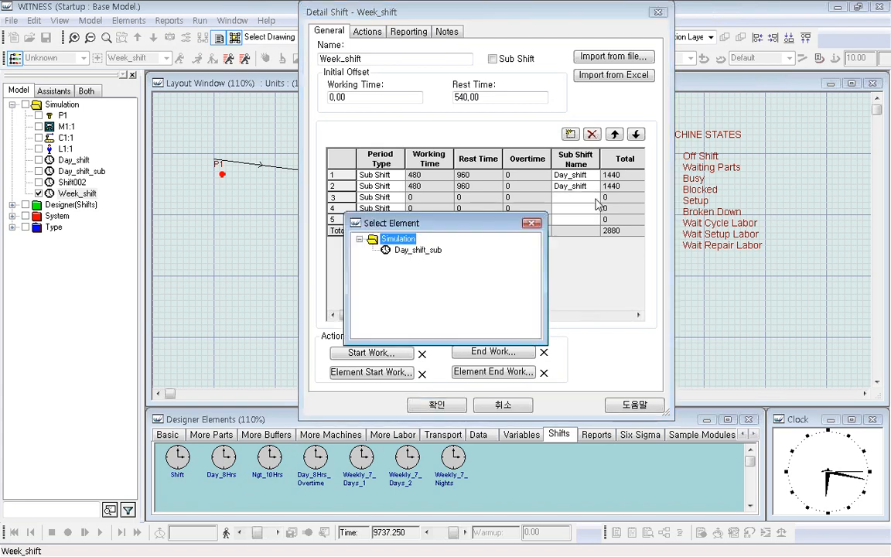
double_click(436, 249)
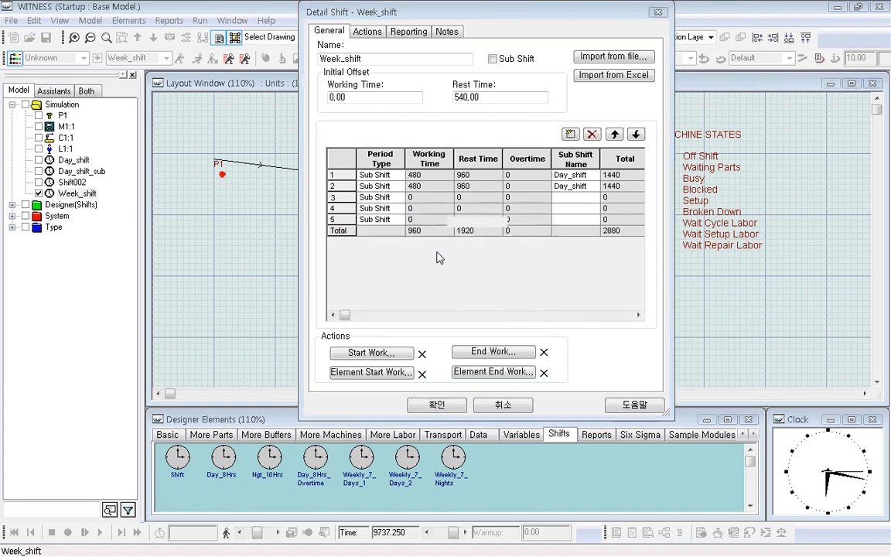
click(593, 208)
click(595, 210)
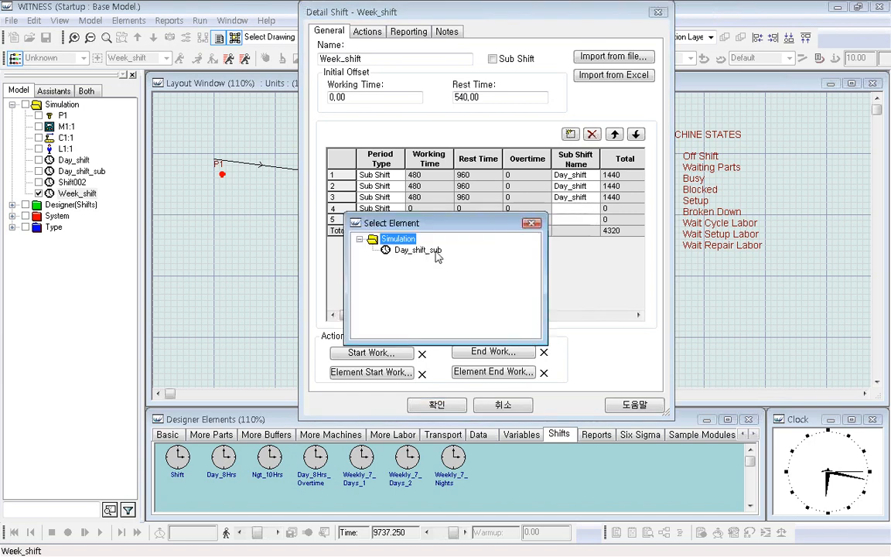
double_click(436, 252)
click(585, 220)
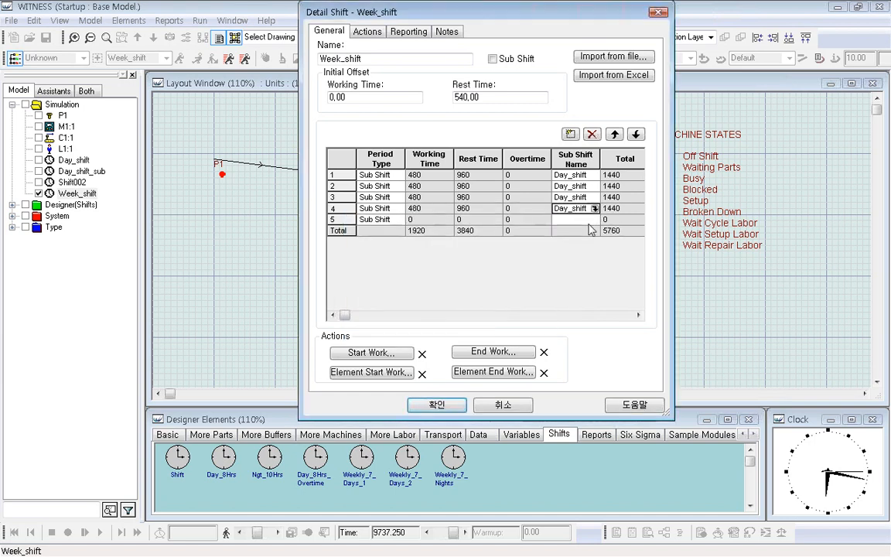
click(595, 220)
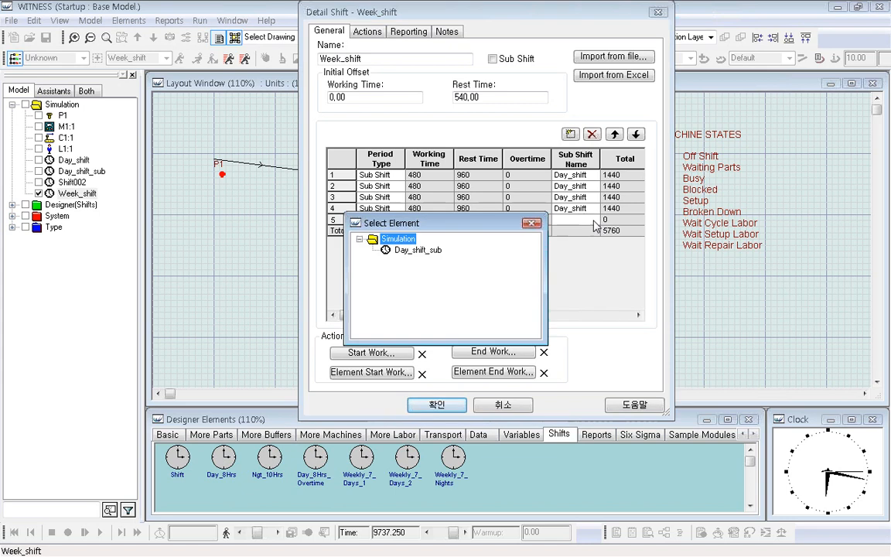
double_click(438, 252)
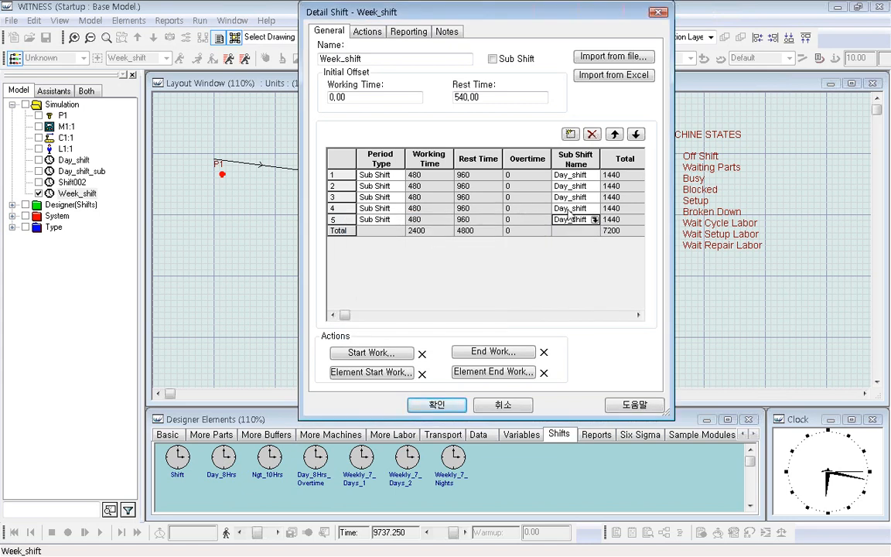
Step: Add periods 6 and 7 to Week_shift with a rest time of 1440 each and accept the shift details
click(572, 136)
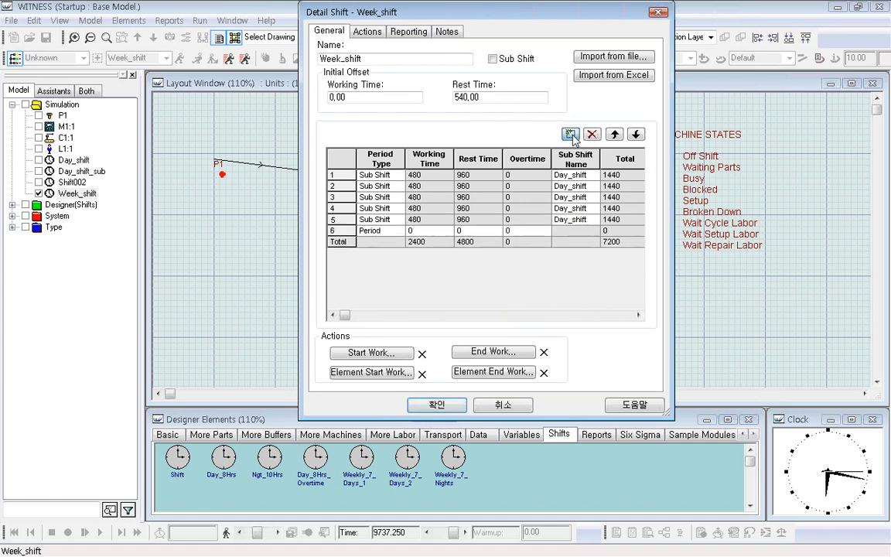
click(572, 136)
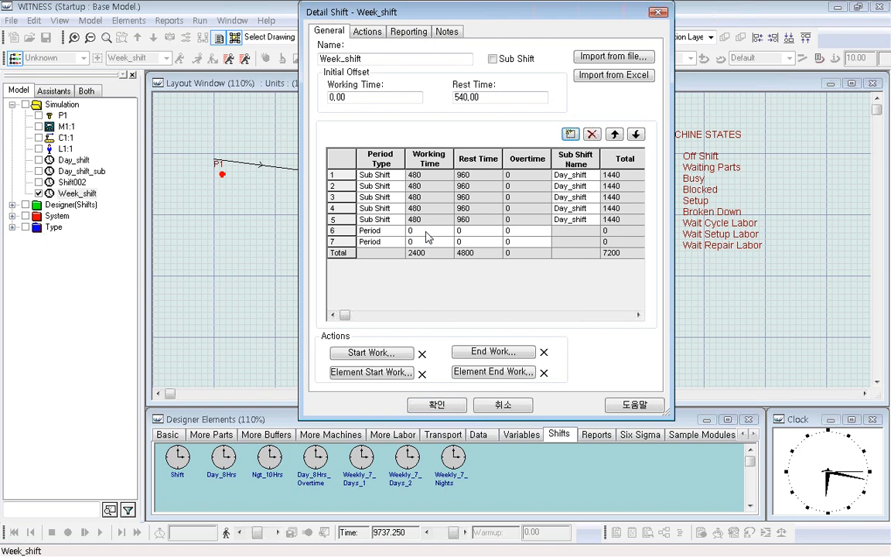
click(480, 231)
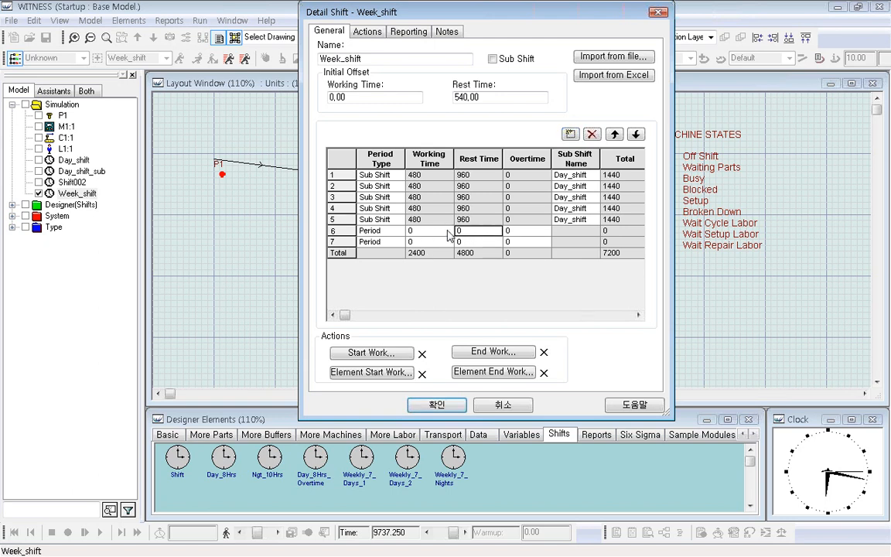
click(458, 232)
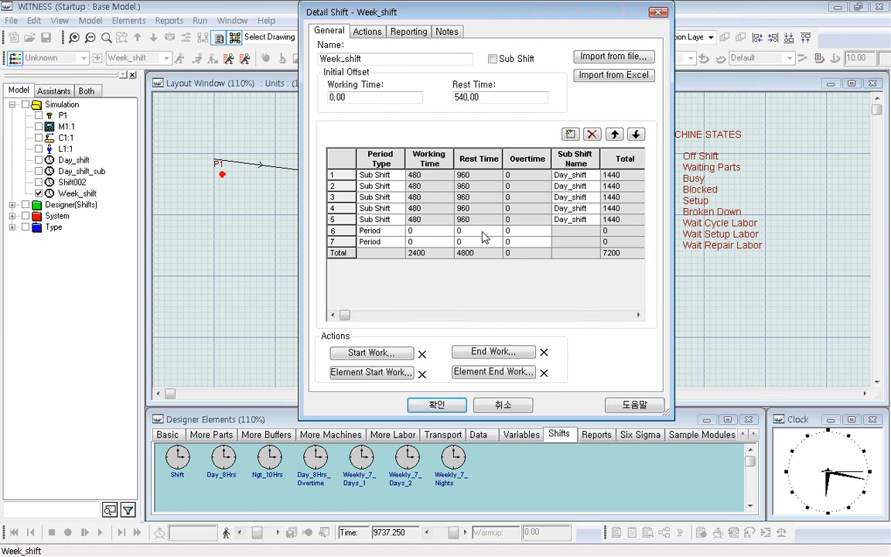
text(1440)
click(458, 242)
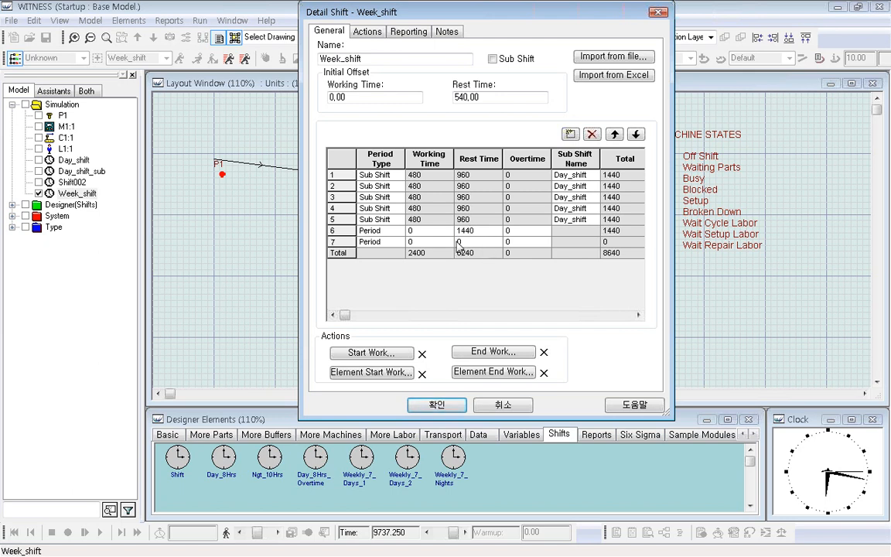
double_click(457, 244)
text(1440)
click(350, 253)
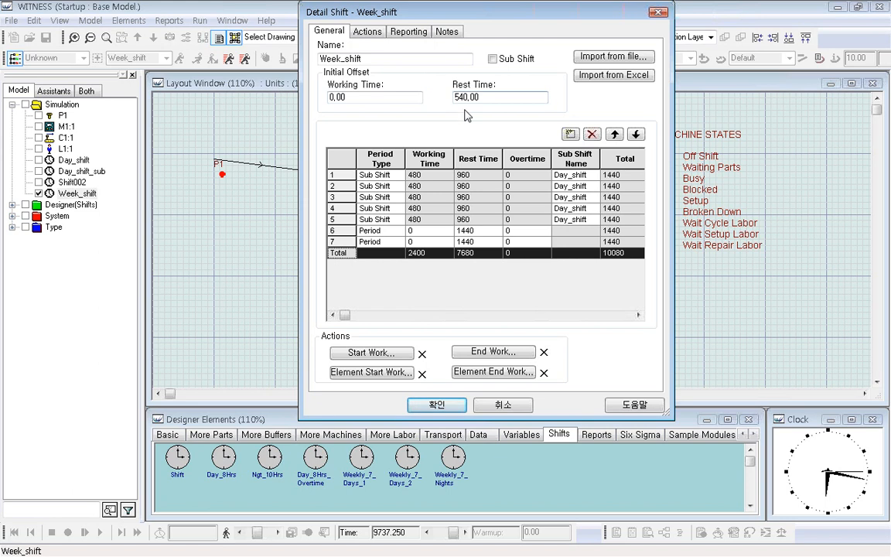
click(486, 98)
click(437, 406)
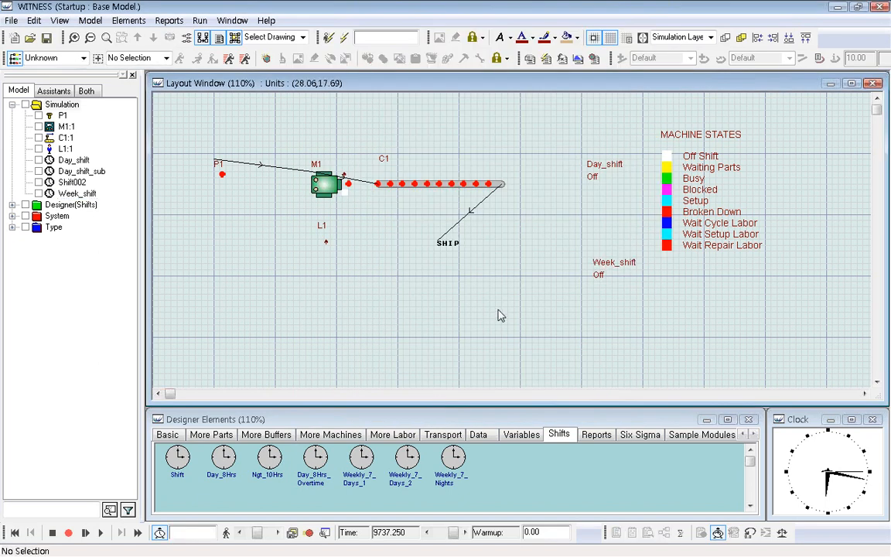
Step: Assign Week_shift as the shift of machine M1 and accept its details
click(338, 188)
double_click(337, 189)
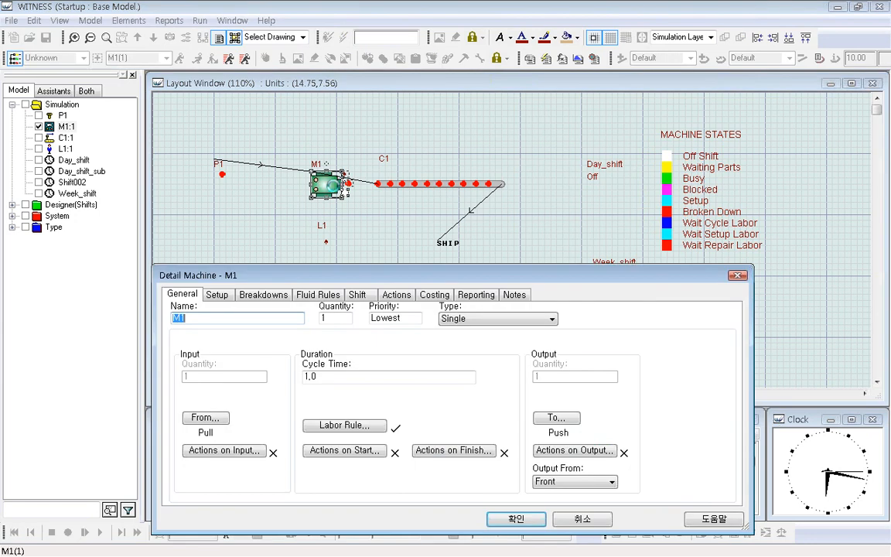
click(359, 296)
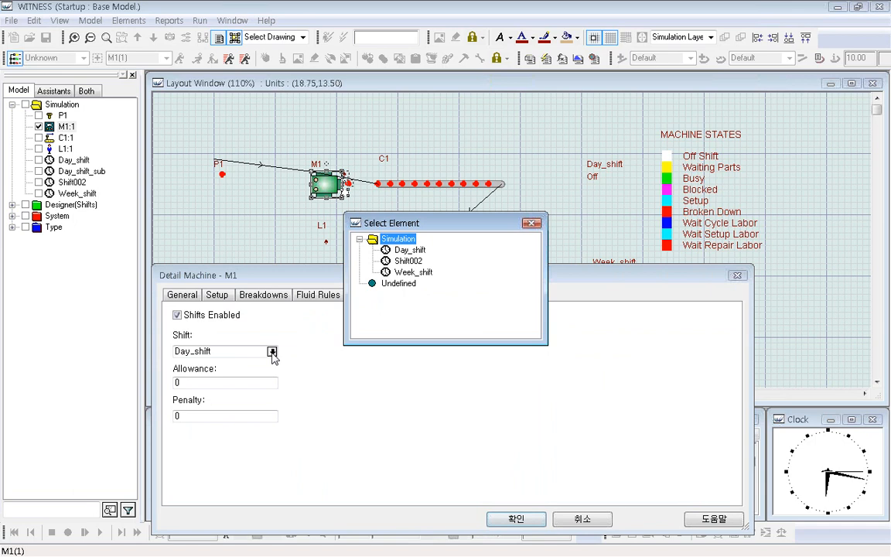
double_click(428, 274)
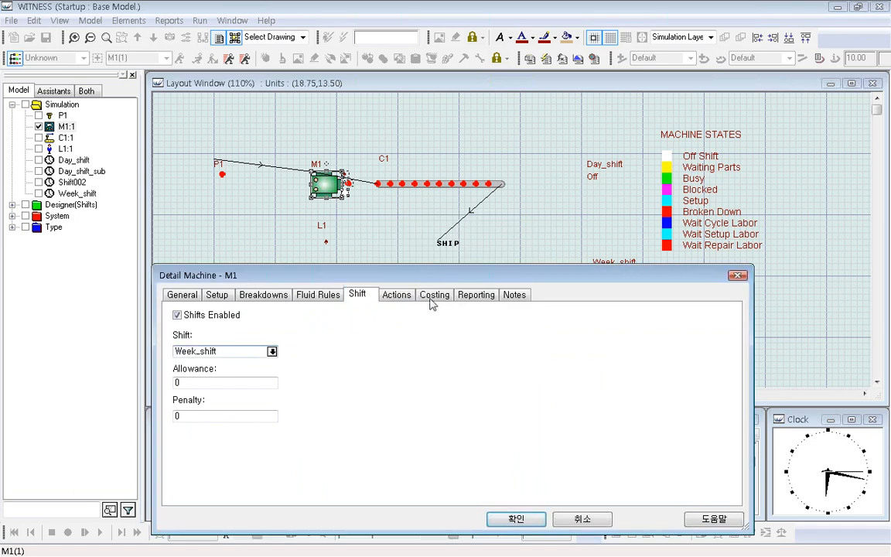
click(516, 519)
Step: Assign Week_shift as the shift of labor L1 and accept its details
double_click(326, 242)
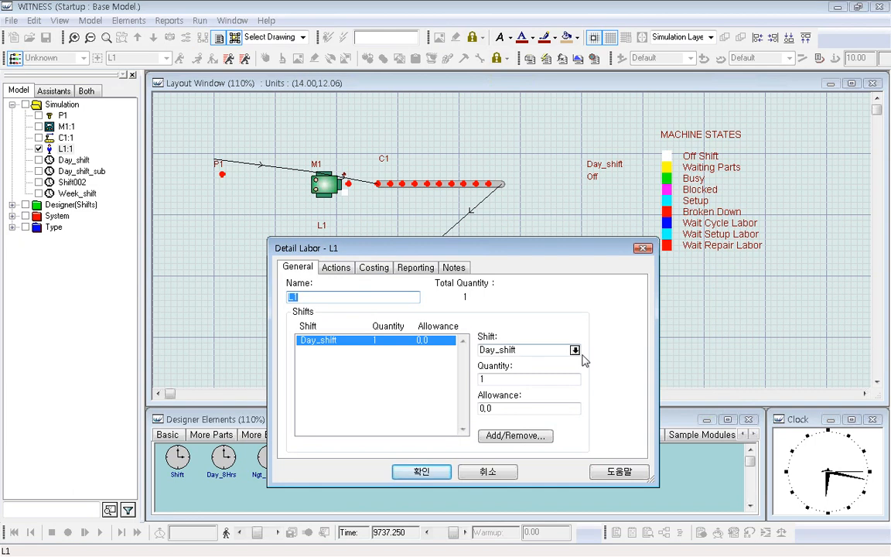
click(575, 350)
double_click(417, 273)
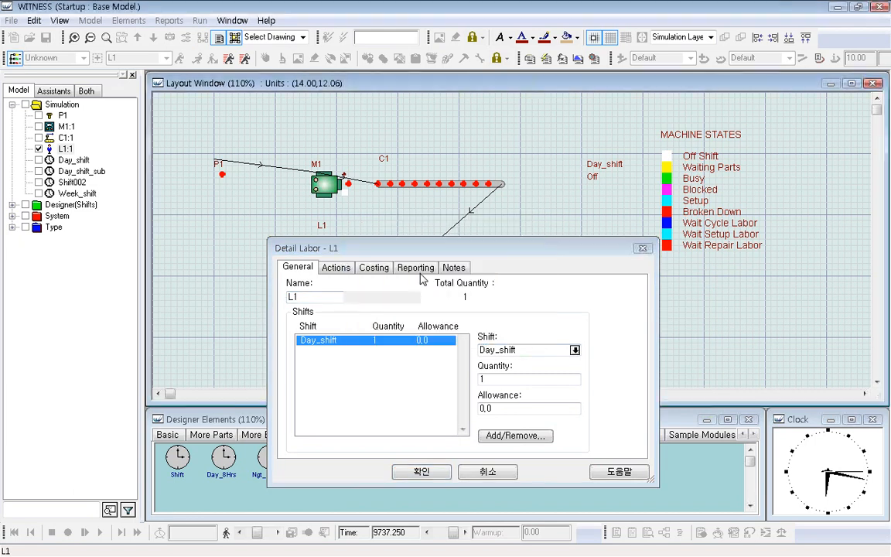
click(421, 471)
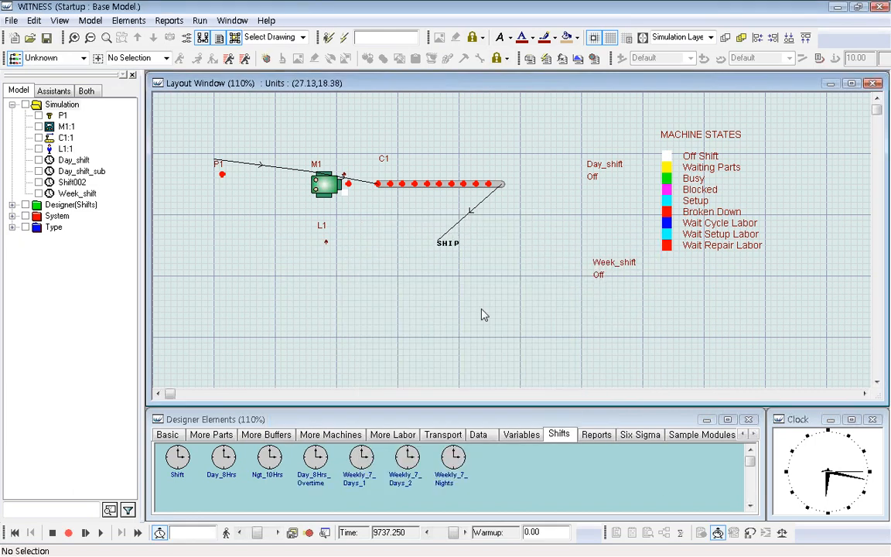
Step: Assign Week_shift as the shift of conveyor C1 and accept its details
double_click(448, 184)
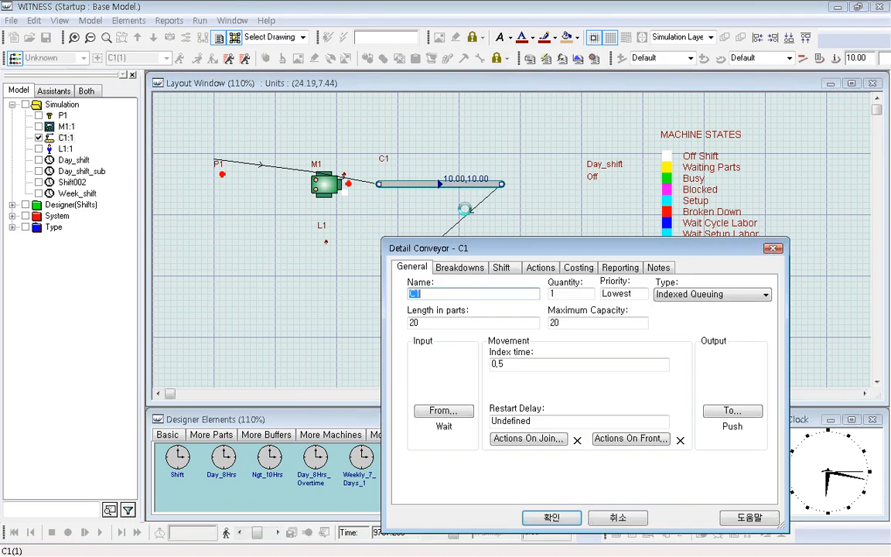
click(502, 268)
click(546, 308)
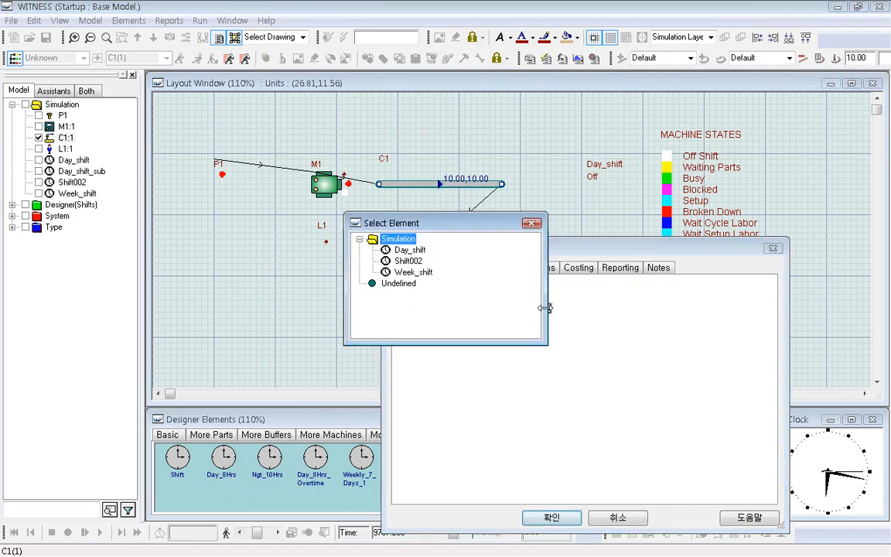
double_click(422, 279)
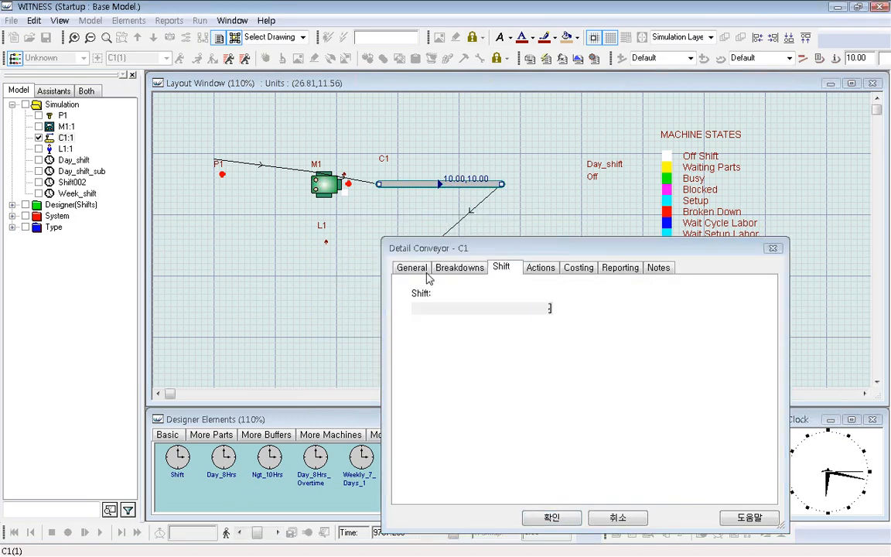
click(551, 517)
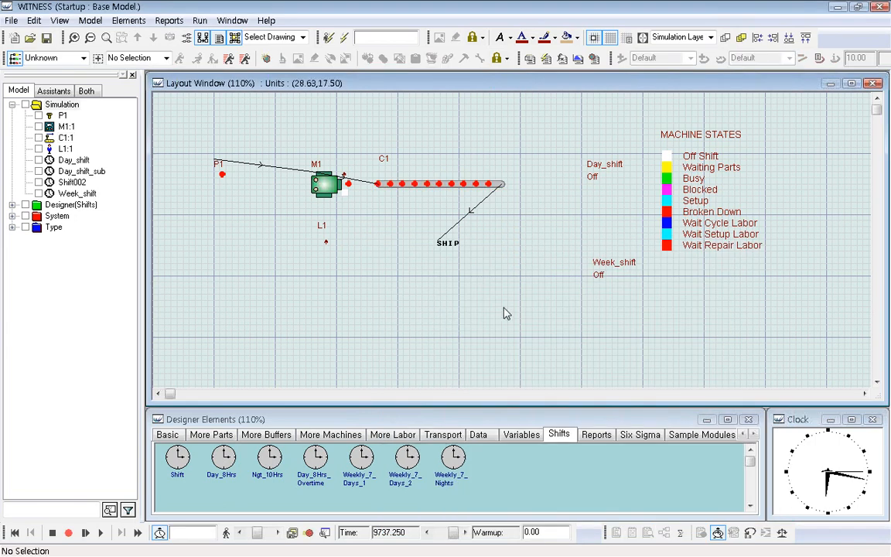
Step: Reset the model to its start and run the simulation
click(14, 532)
click(100, 533)
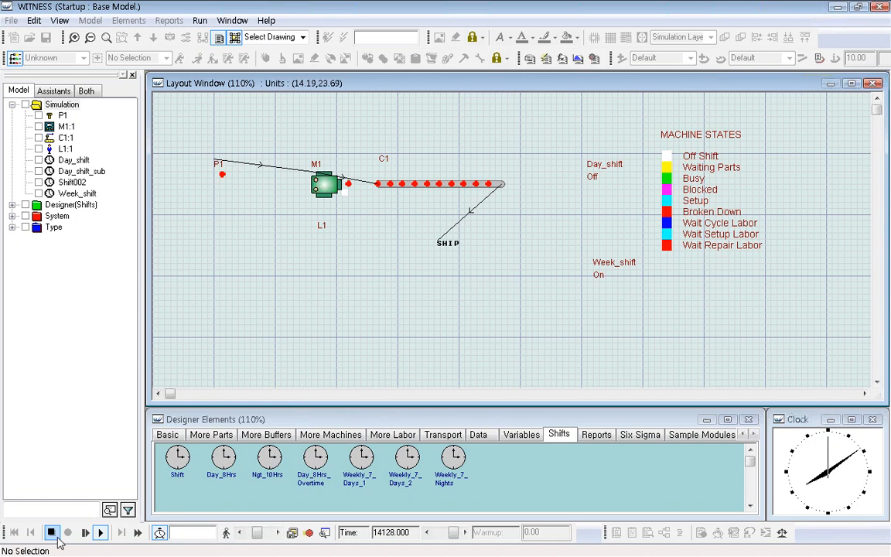
Step: Show the statistics report of machine M1, widening and repositioning its window to fit all columns
right_click(338, 188)
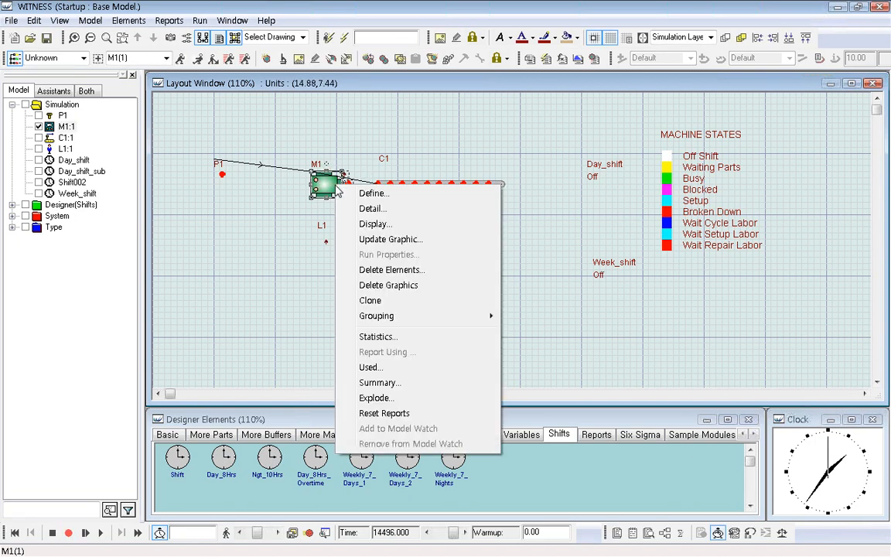
click(364, 239)
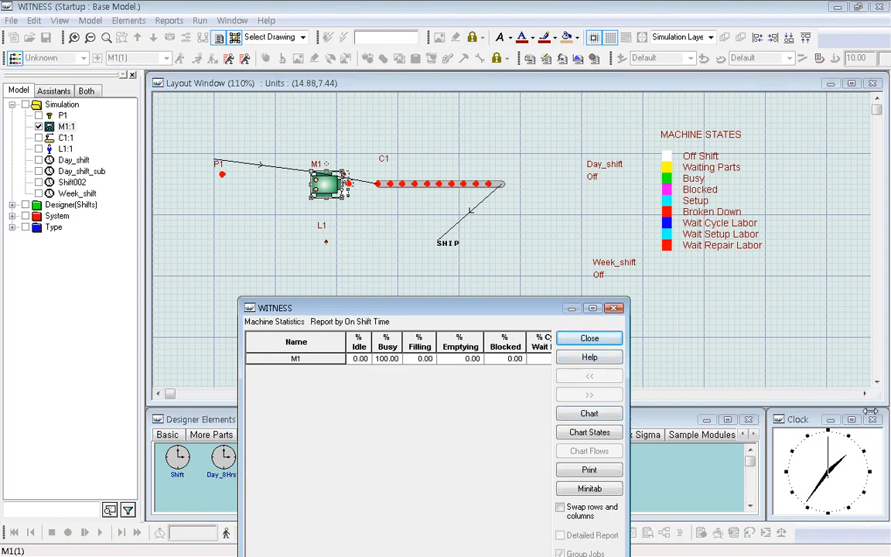
drag(627, 426, 874, 426)
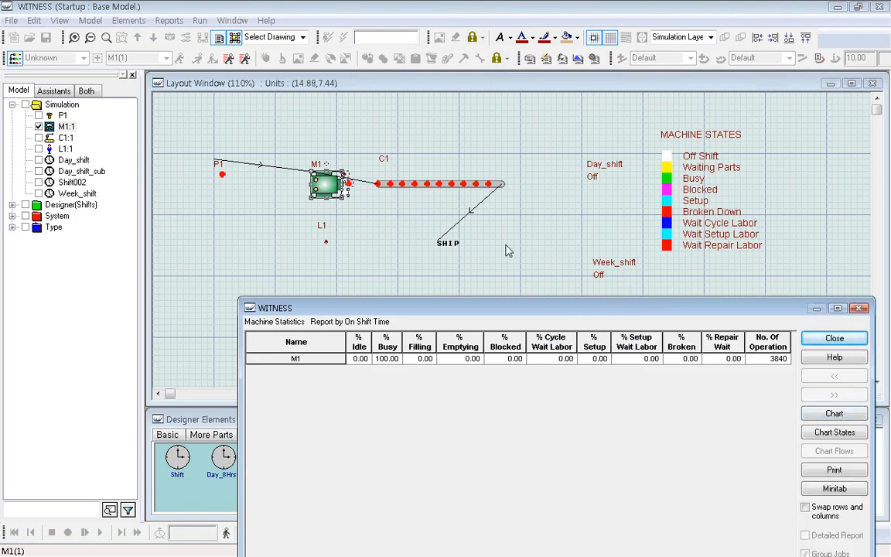
drag(663, 307, 479, 241)
drag(689, 419, 777, 418)
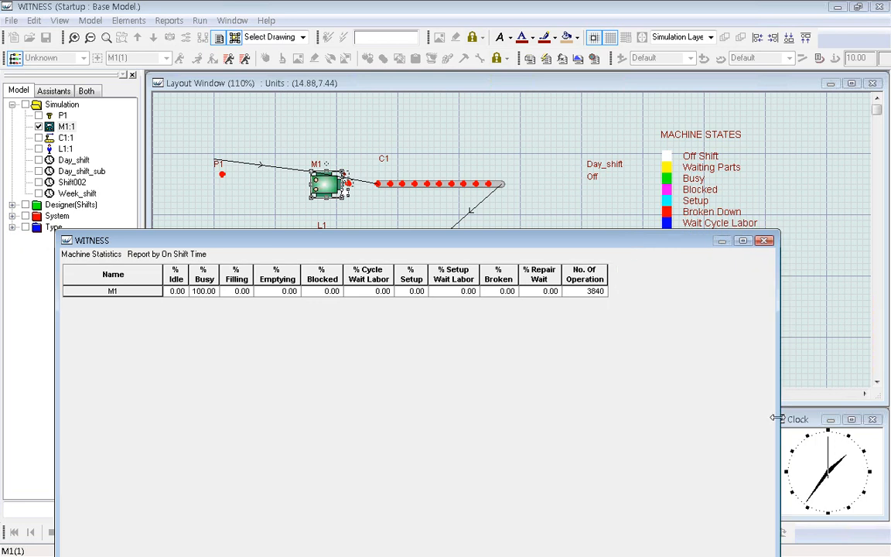
Step: Examine M1's filling, emptying, blocked and cycle wait labor percentages, and close the statistics report
click(236, 293)
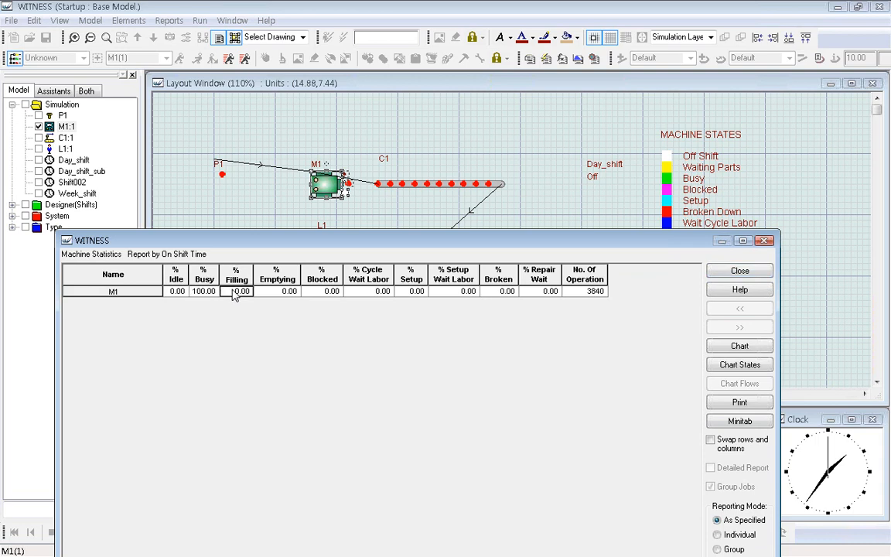
click(270, 293)
click(315, 292)
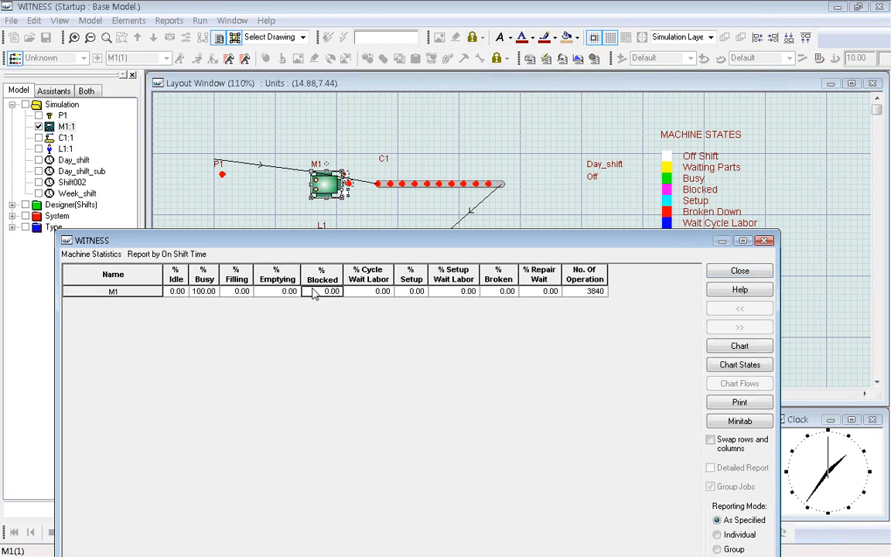
click(364, 292)
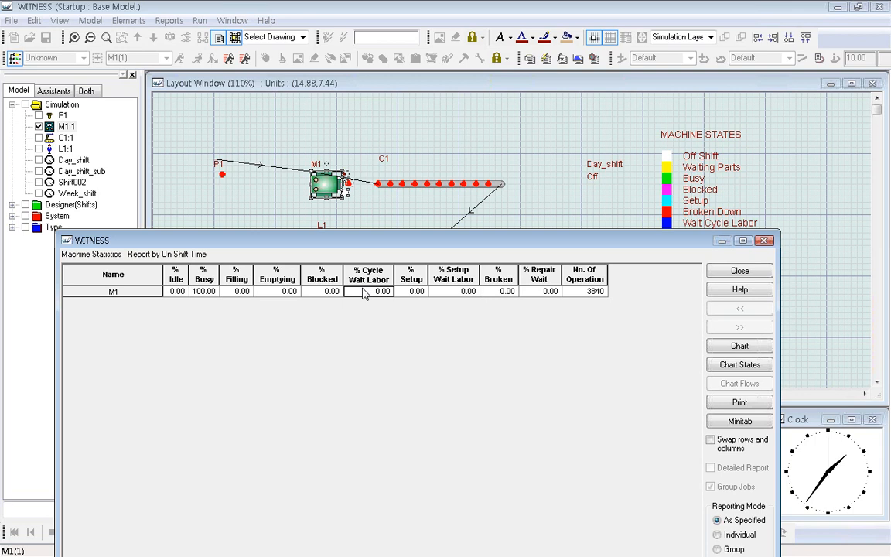
click(739, 270)
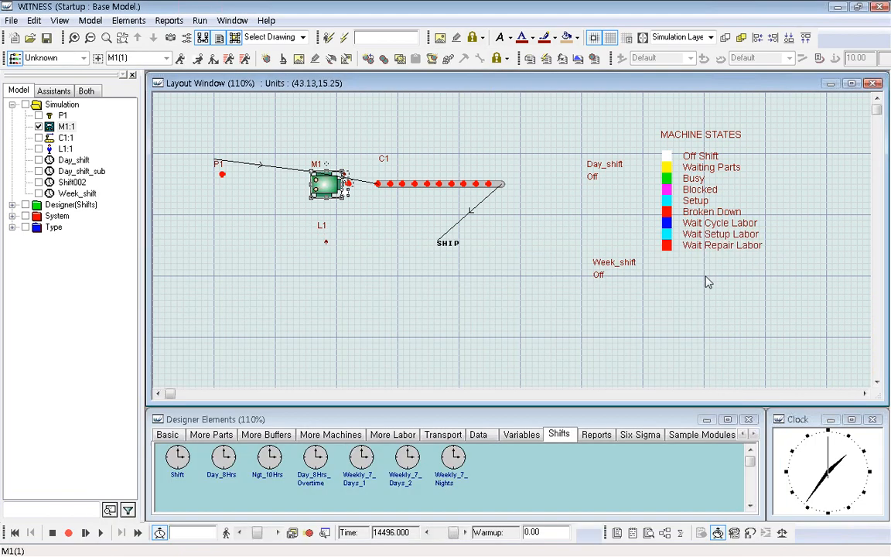